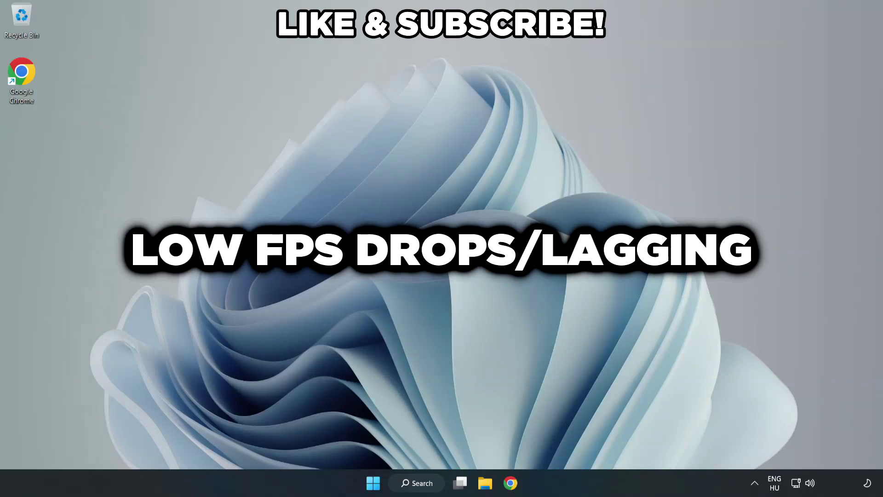
Search Windows for 'edit power plan'
left_click(425, 488)
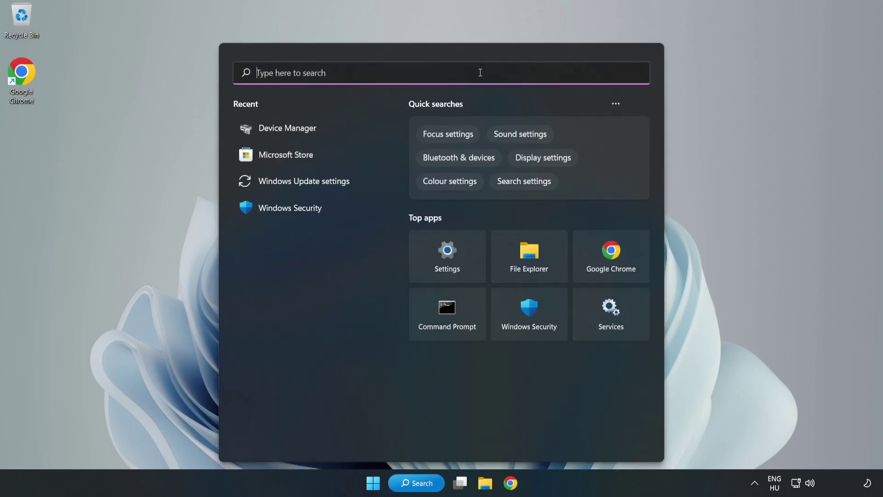
type("edit ")
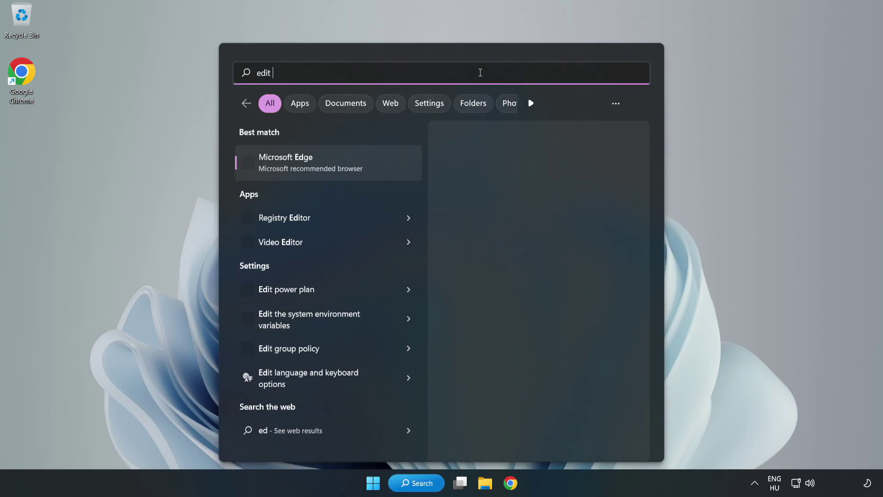
type("power planwer pla")
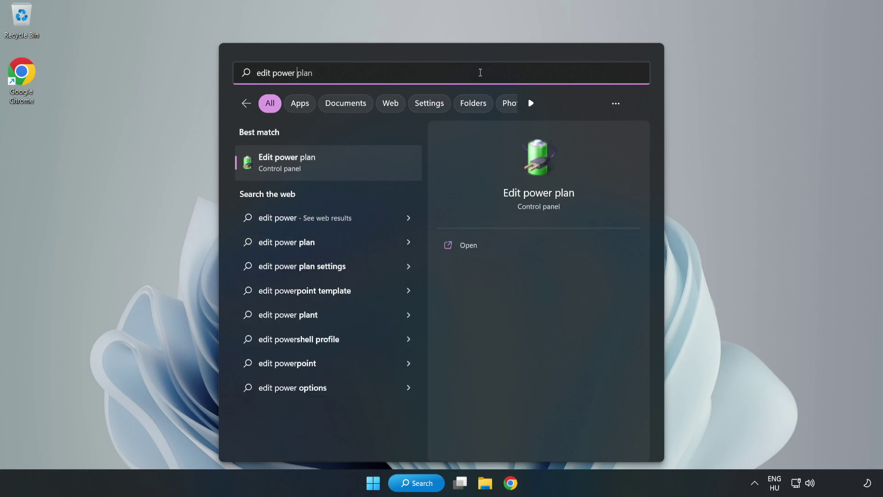
type("n")
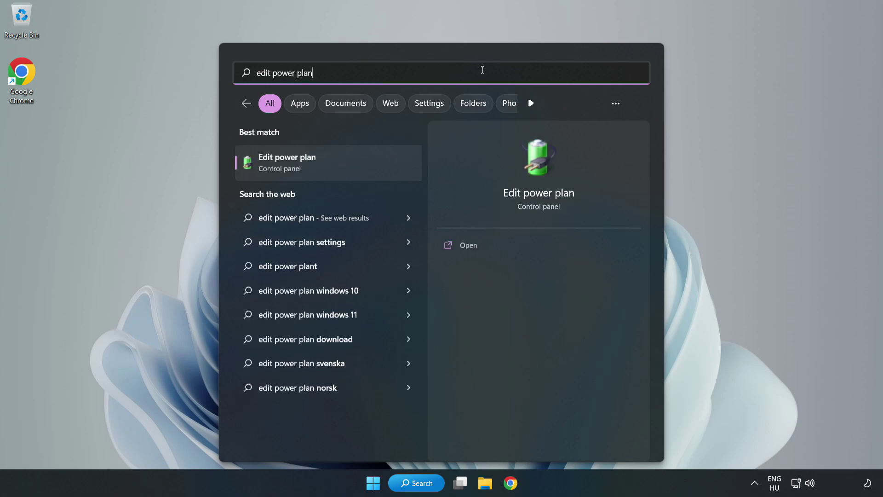
Switch the active power plan from Balanced to High performance, then close Power Options
left_click(334, 166)
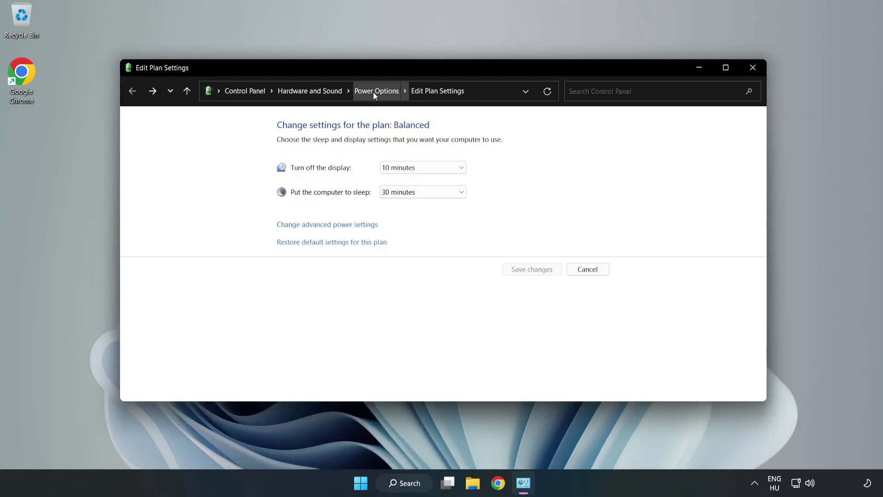
left_click(374, 92)
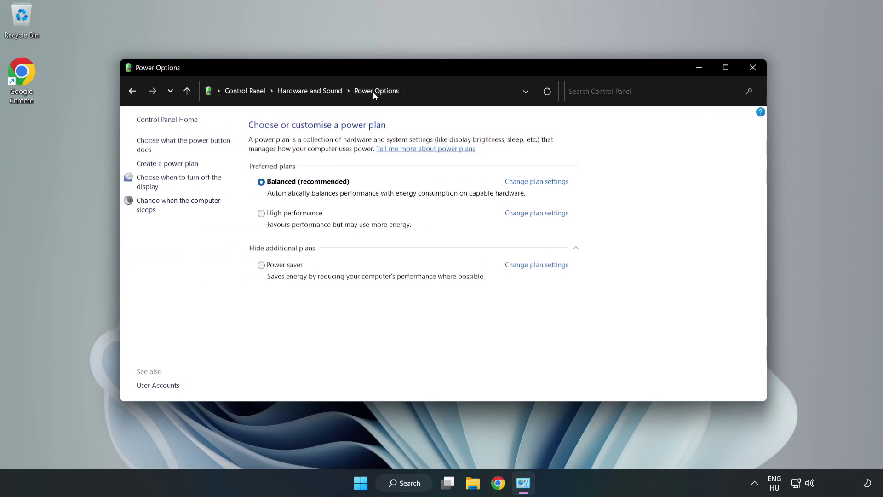
left_click(290, 216)
left_click(751, 74)
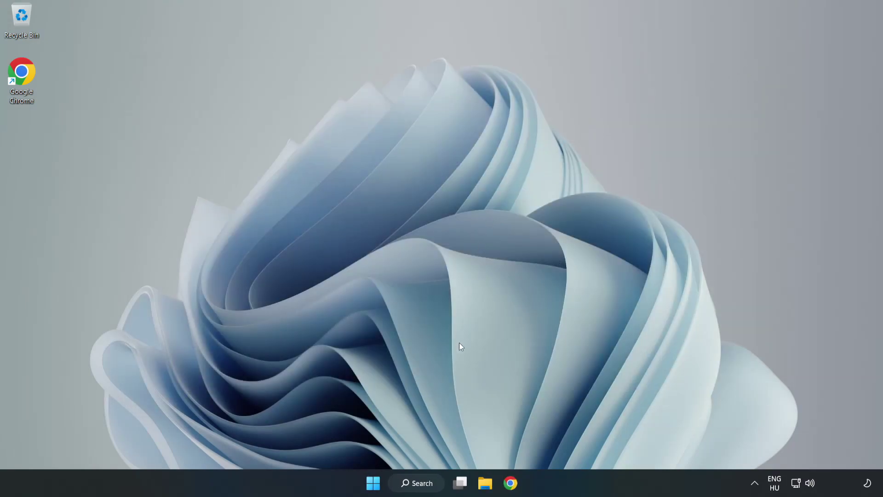
Search Windows for 'device manager'
left_click(428, 484)
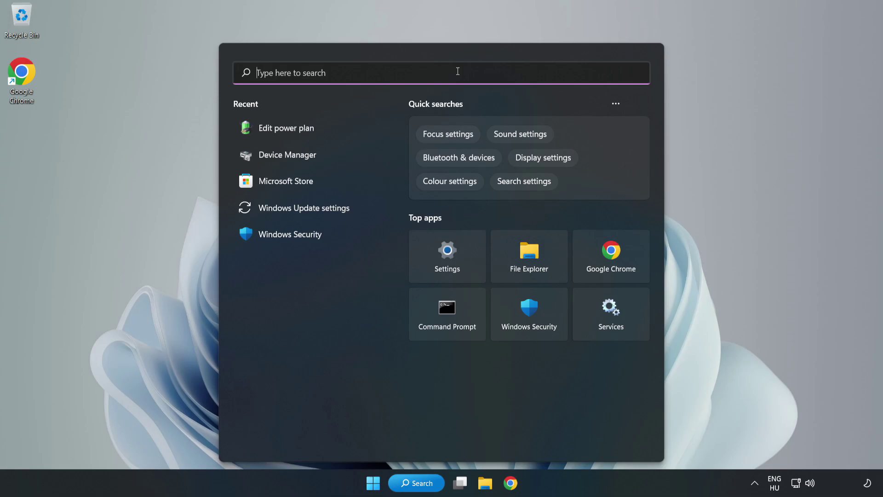
type("device mana")
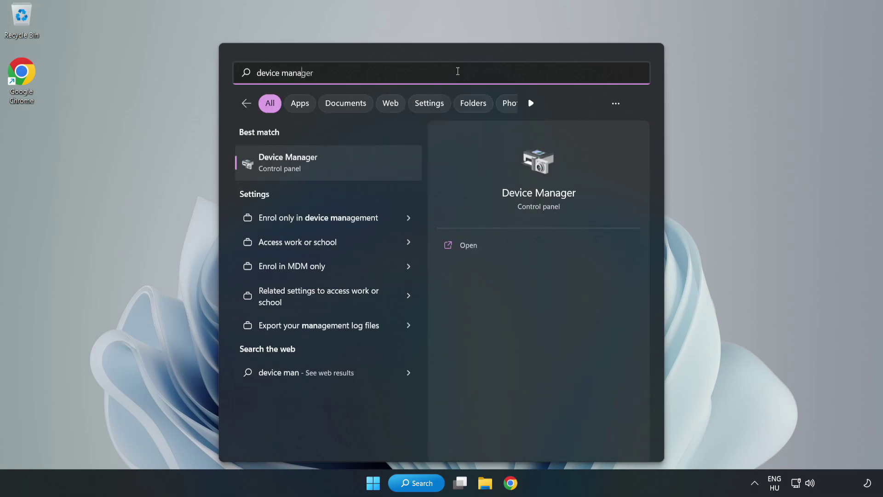
type("ger")
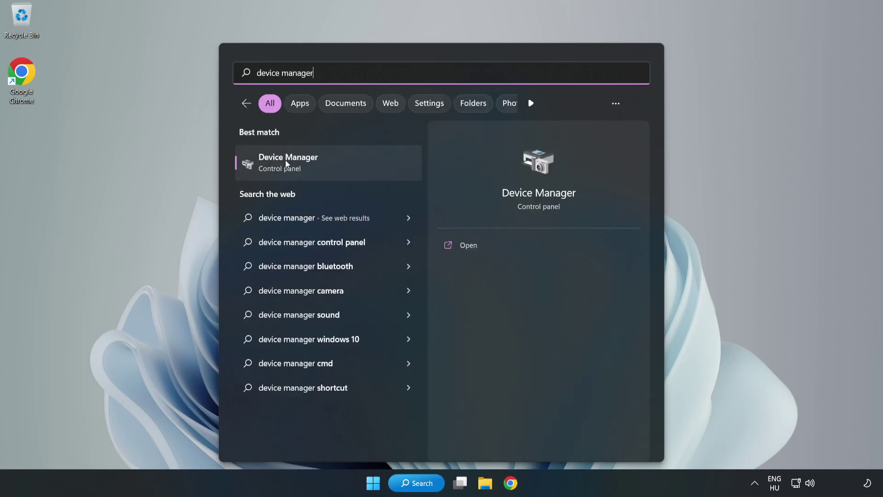
Open Device Manager, expand Display adapters and bring up the VMware SVGA 3D adapter's context menu
left_click(322, 167)
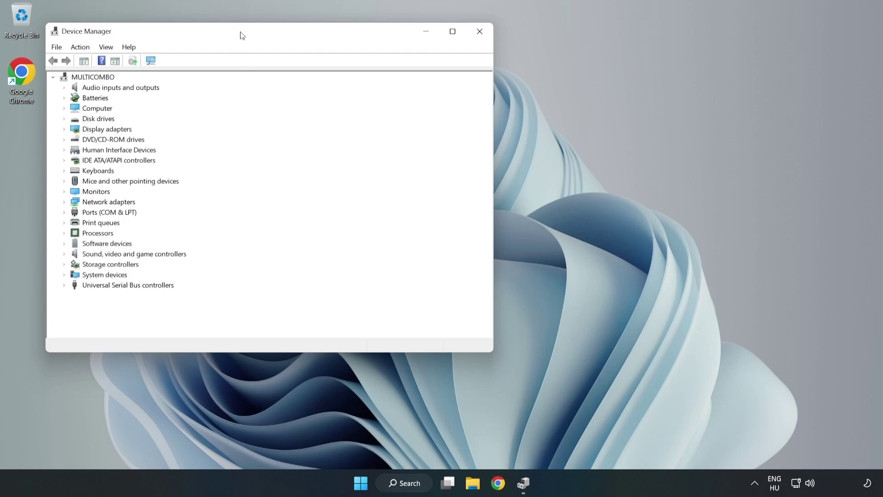
left_click_drag(241, 34, 406, 88)
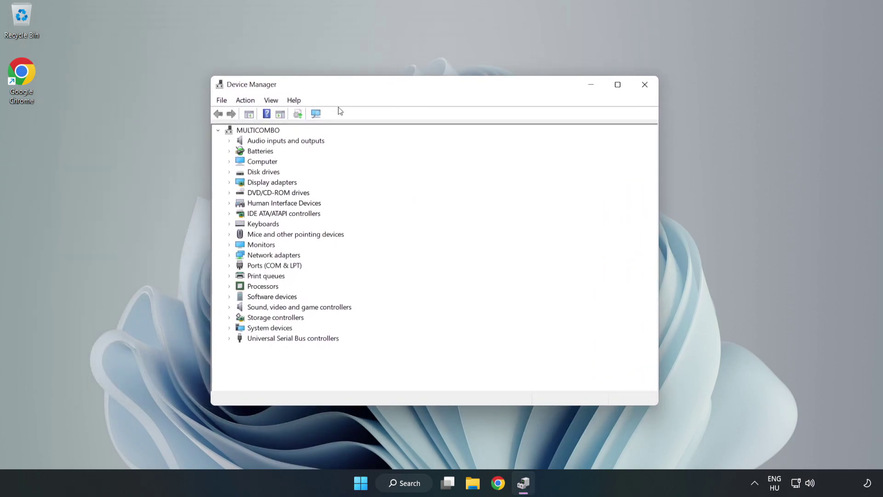
left_click(251, 183)
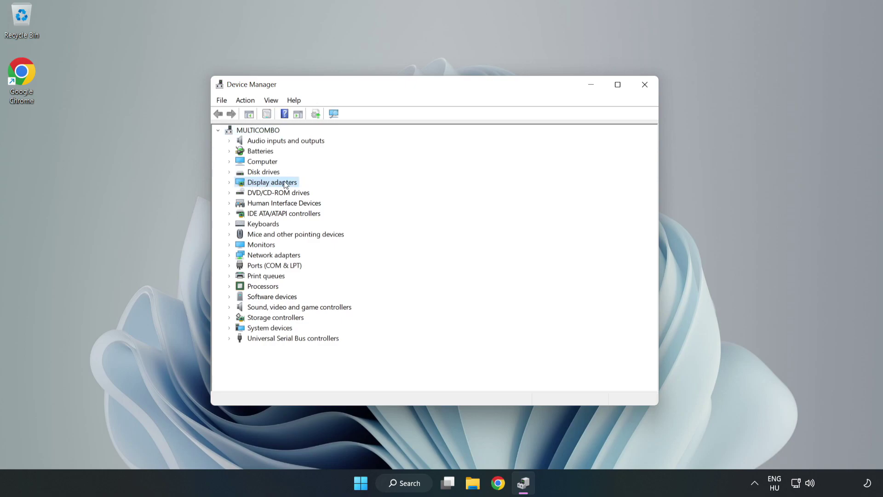
left_click(230, 182)
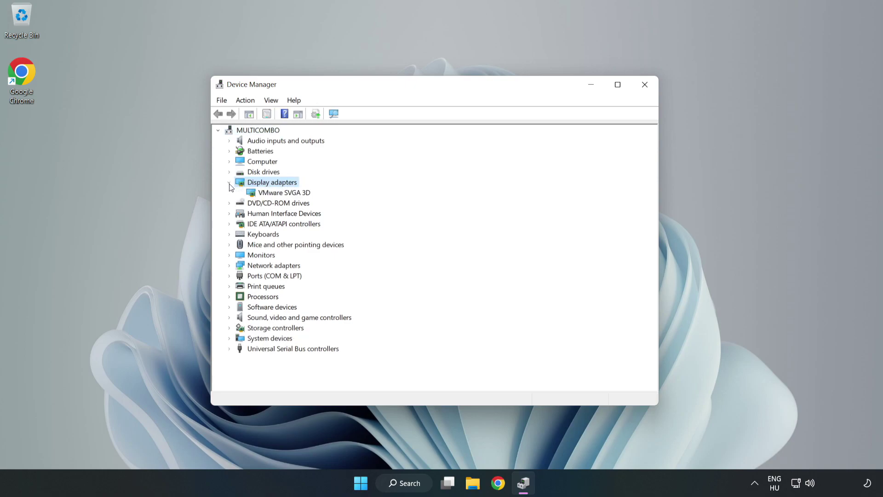
left_click(299, 193)
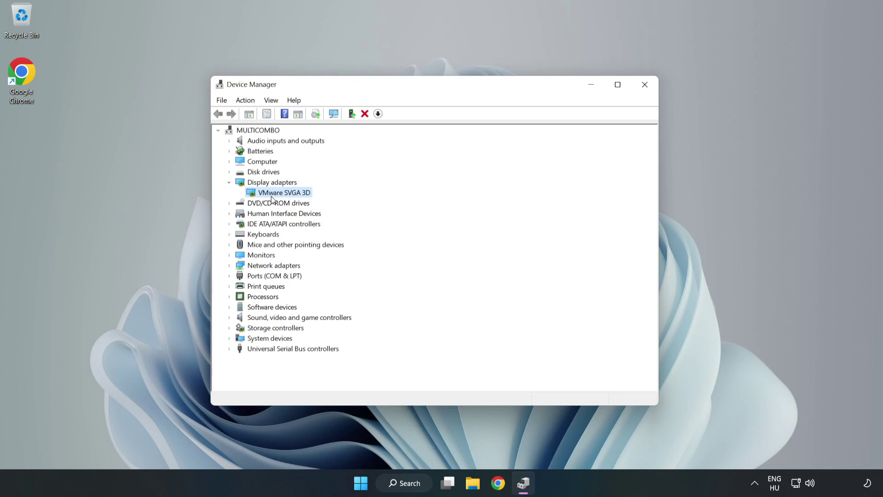
right_click(282, 195)
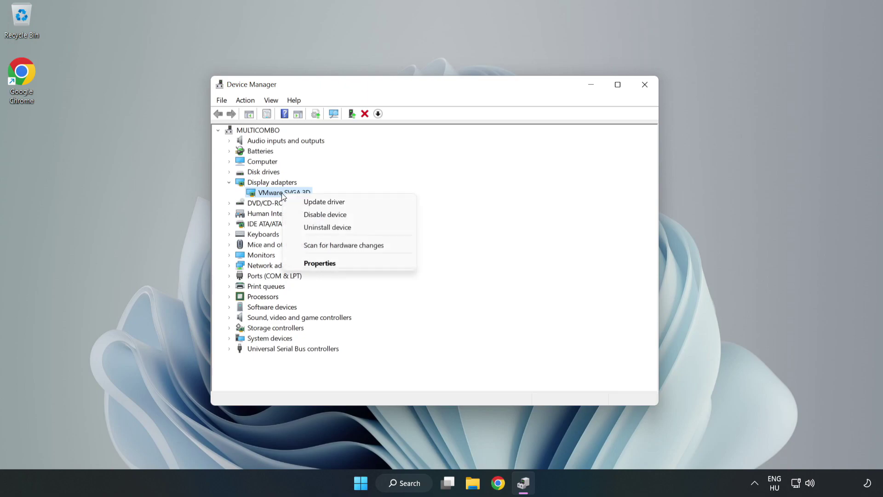
Search automatically for a newer VMware SVGA 3D driver, confirm it's current, and close Device Manager
left_click(334, 206)
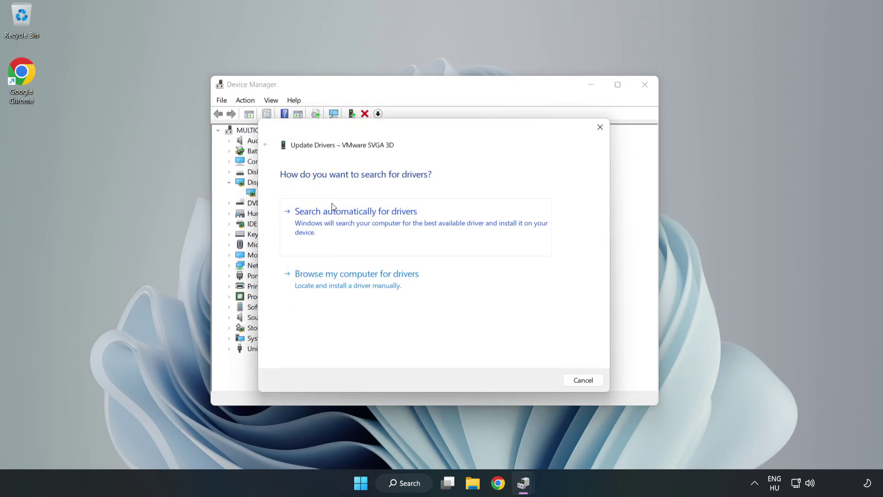
left_click_drag(359, 130, 366, 114)
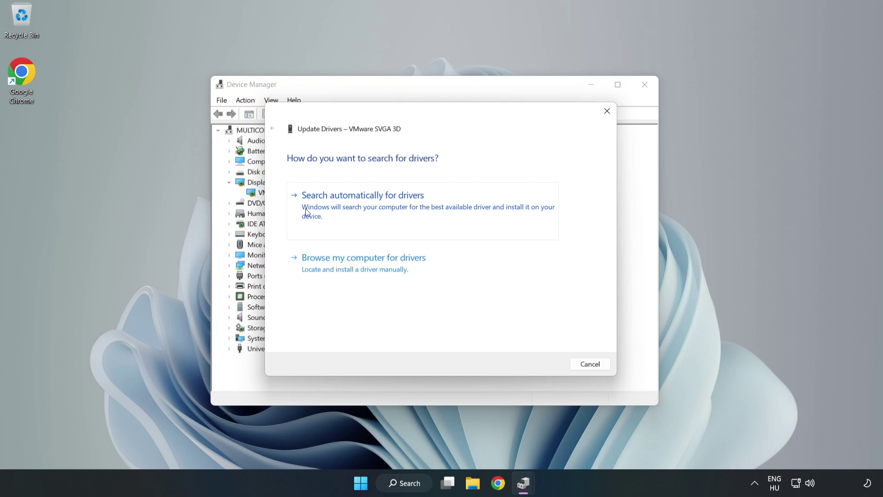
left_click(364, 208)
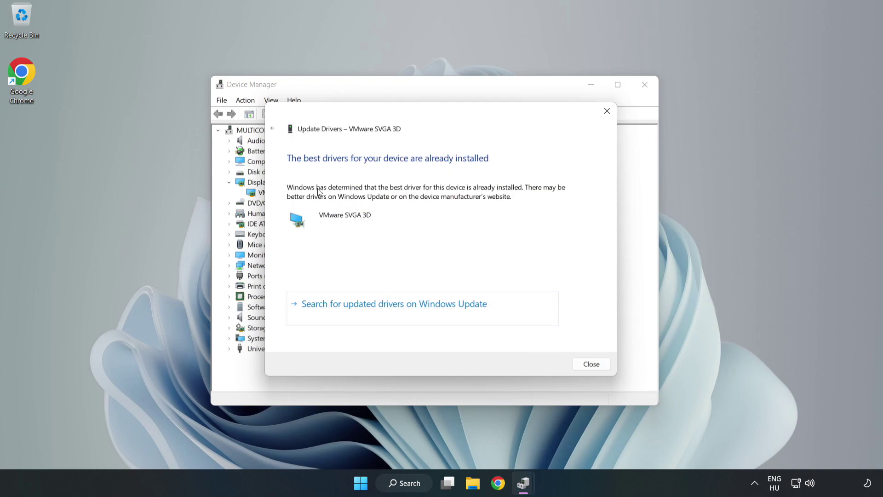
left_click(593, 365)
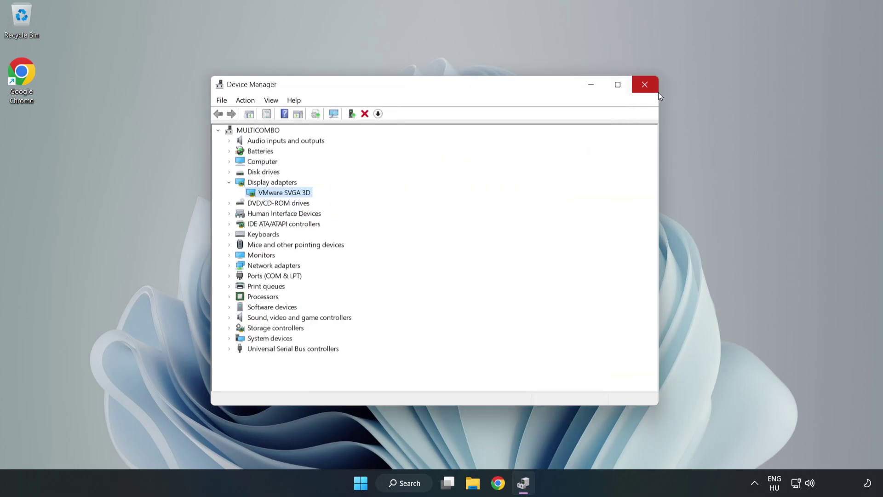
left_click(646, 85)
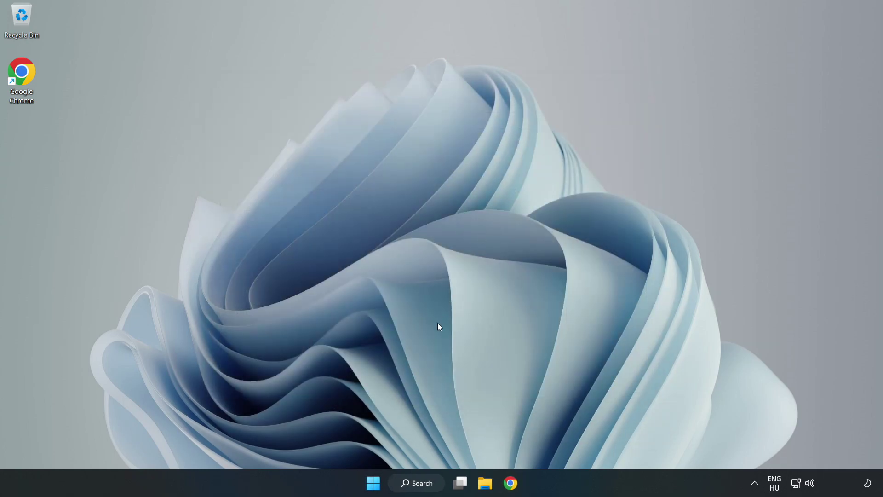
Search Windows for 'game mode' and open the Game Mode settings page
left_click(428, 487)
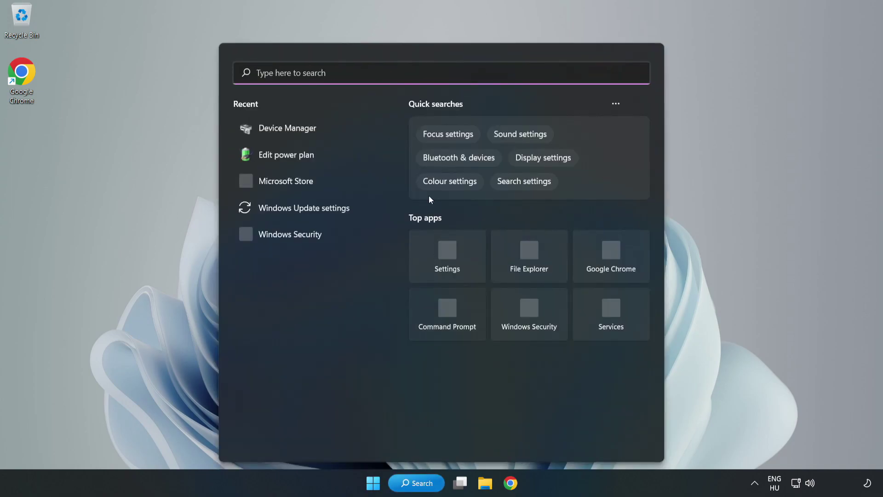
type("game mode")
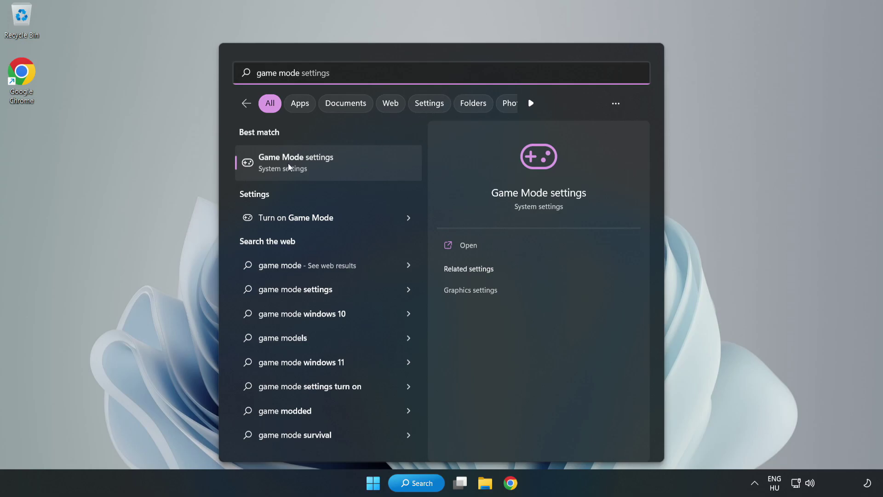
left_click(316, 167)
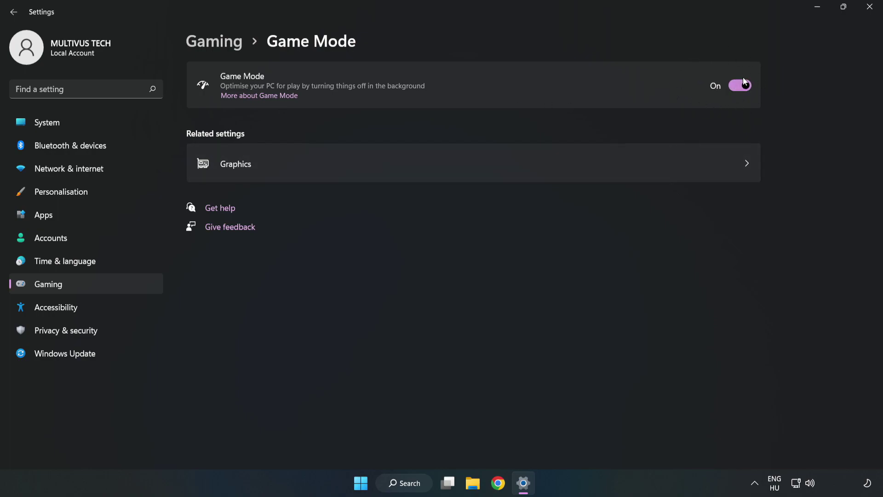
In Gaming > Xbox Game Bar, turn off opening Game Bar with the controller button
left_click(225, 46)
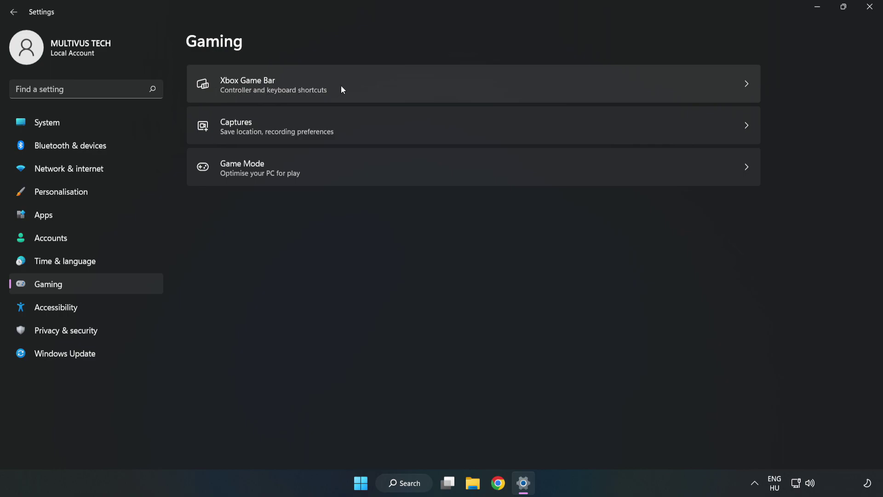
left_click(374, 83)
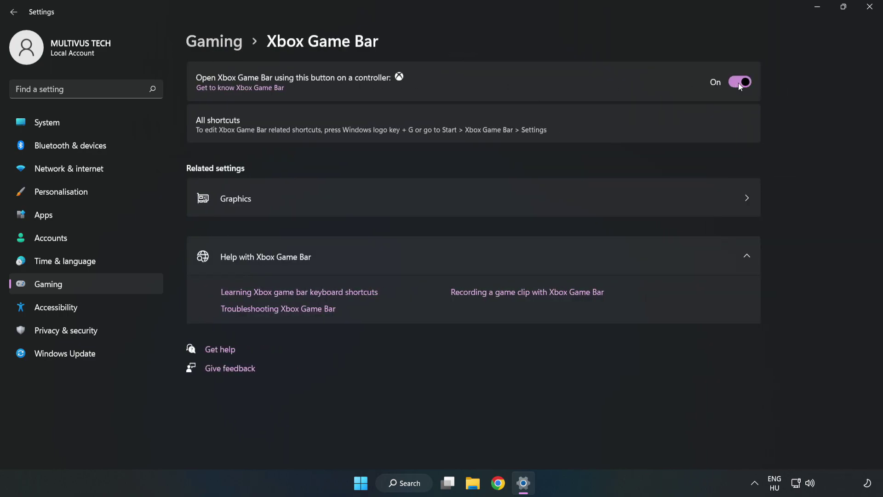
left_click(739, 83)
Close Settings and launch Task Manager from the Start button's shortcut menu
left_click(871, 14)
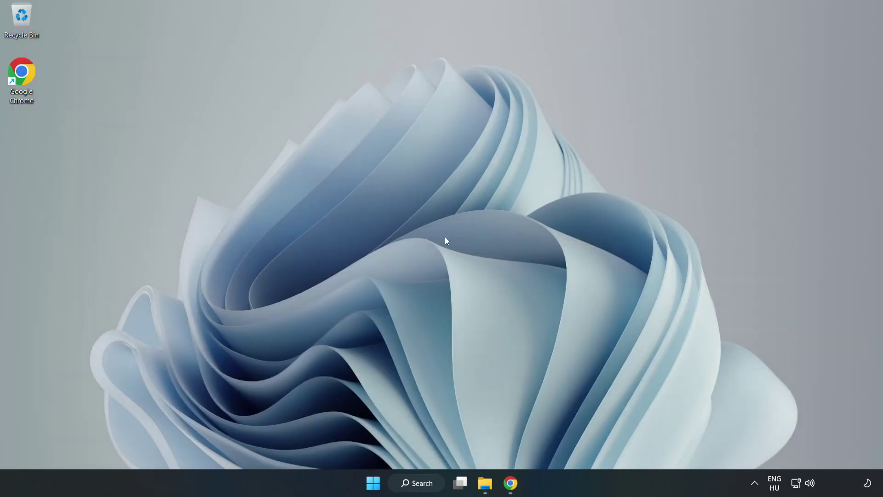
right_click(375, 484)
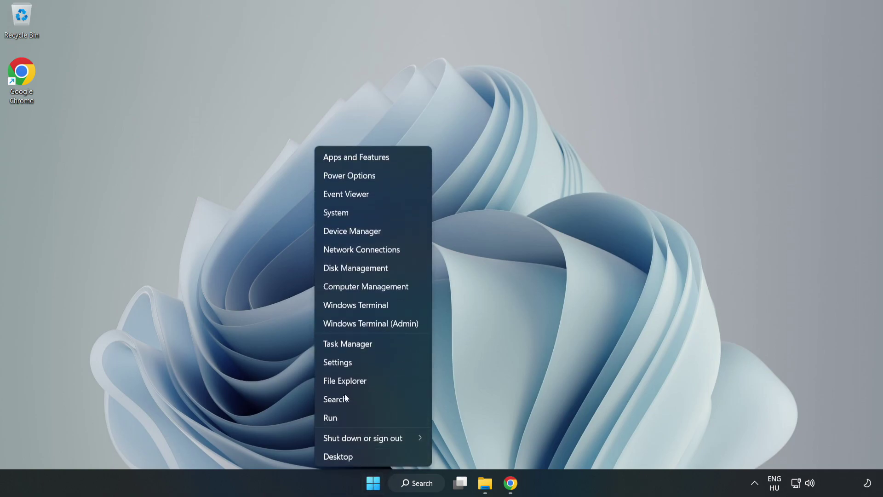
left_click(387, 345)
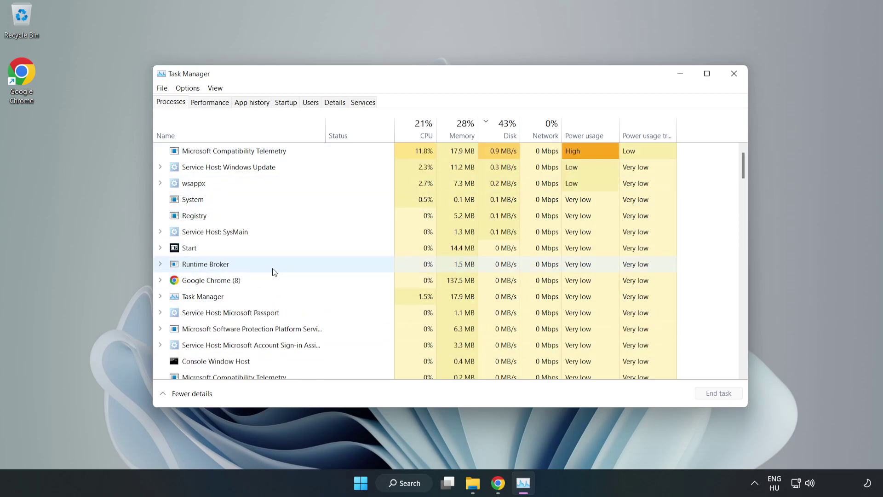
End the Google Chrome (8) process on Task Manager's Processes tab
left_click(238, 283)
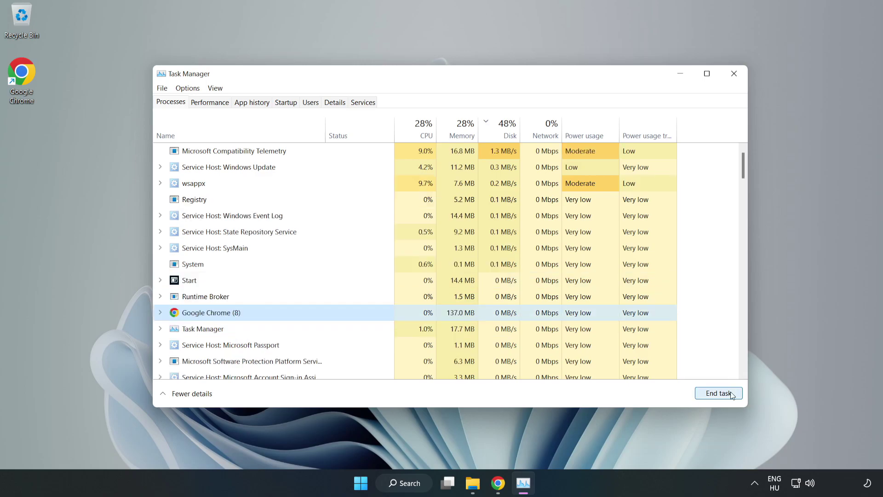
left_click(715, 395)
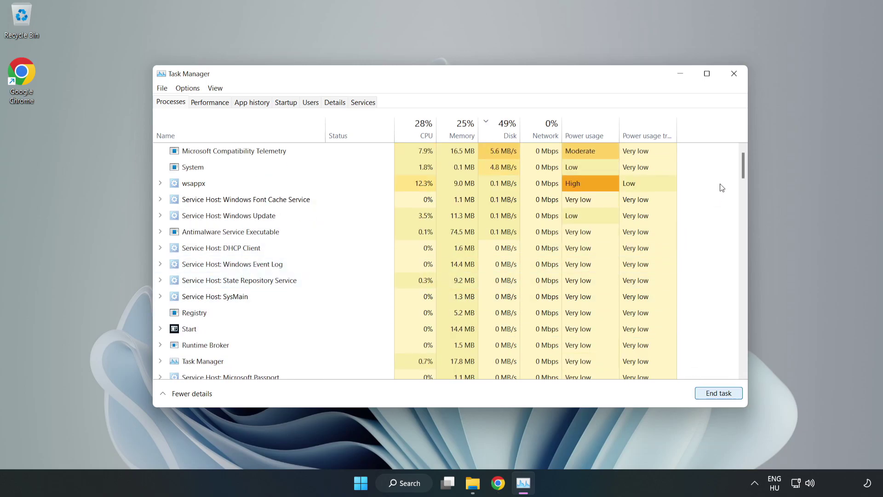
left_click_drag(746, 169, 714, 154)
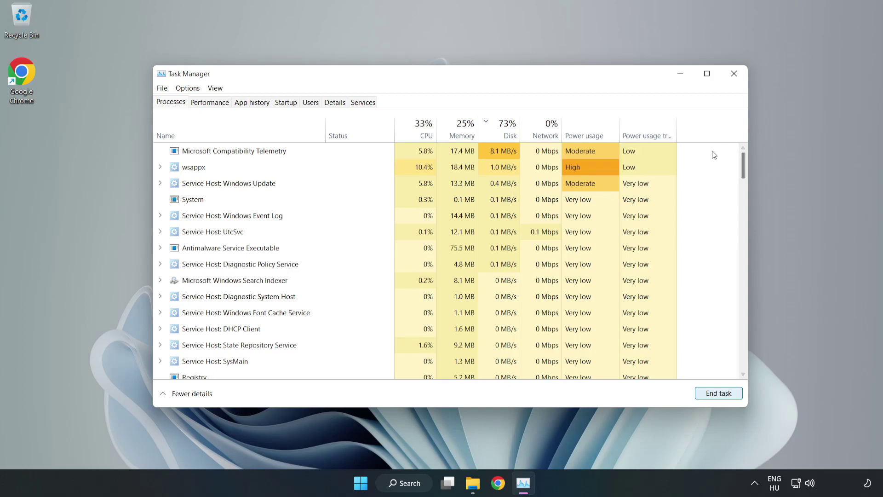
Disable Cortana and Phone Link on Task Manager's Startup tab
left_click(289, 103)
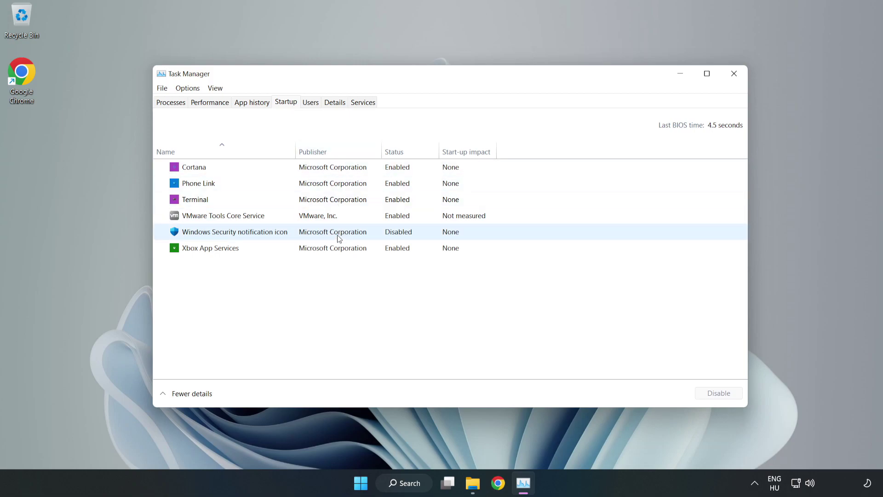
left_click(333, 167)
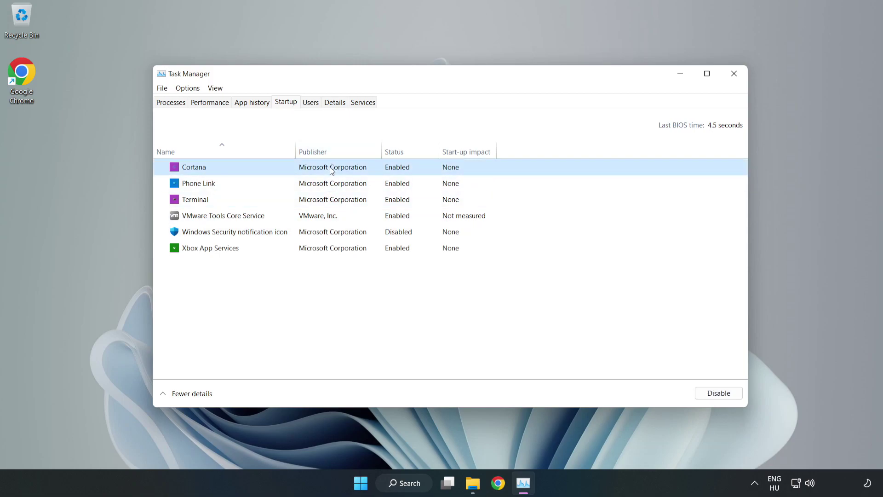
left_click(711, 400)
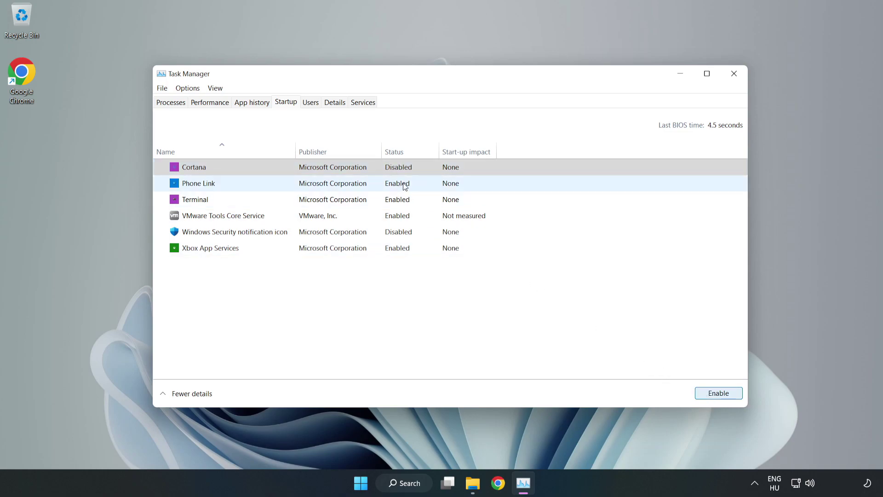
left_click(407, 188)
left_click(712, 394)
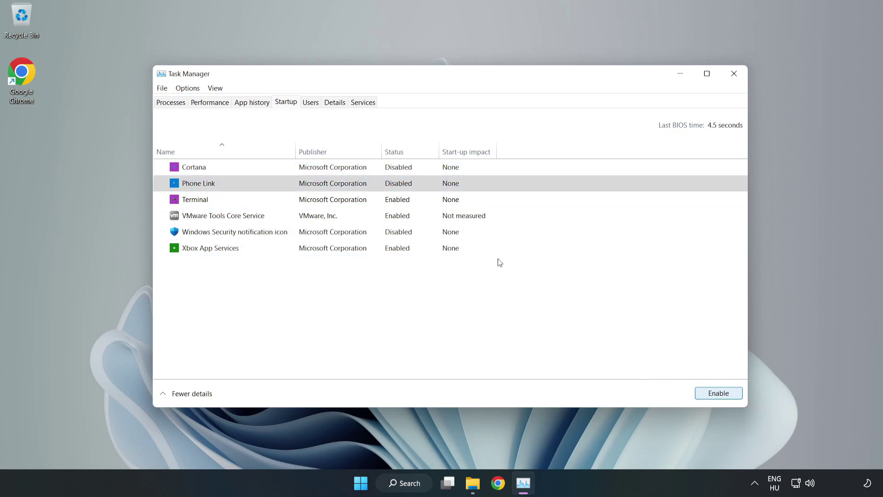
Disable Terminal and Xbox App Services at startup, then close Task Manager
left_click(407, 203)
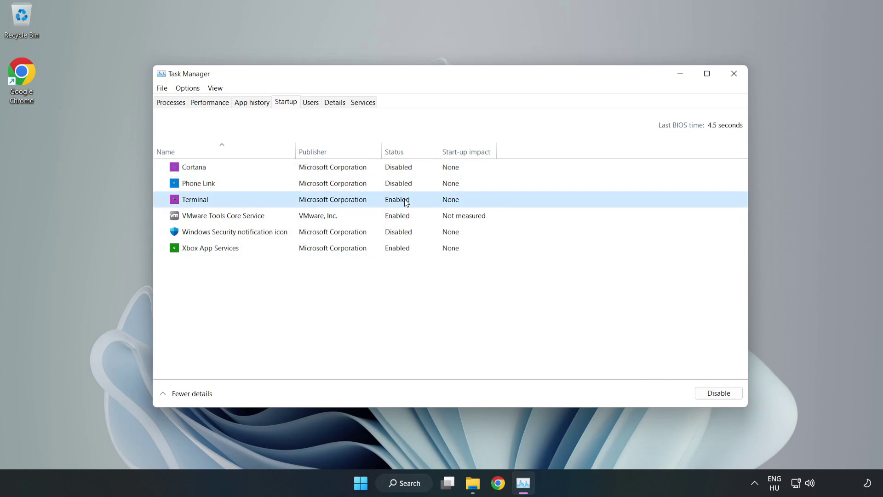
left_click(723, 395)
left_click(304, 249)
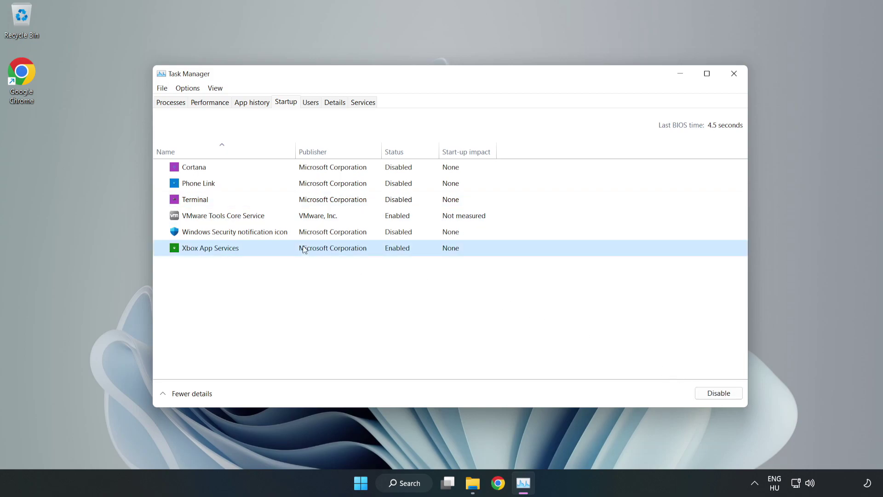
left_click(702, 396)
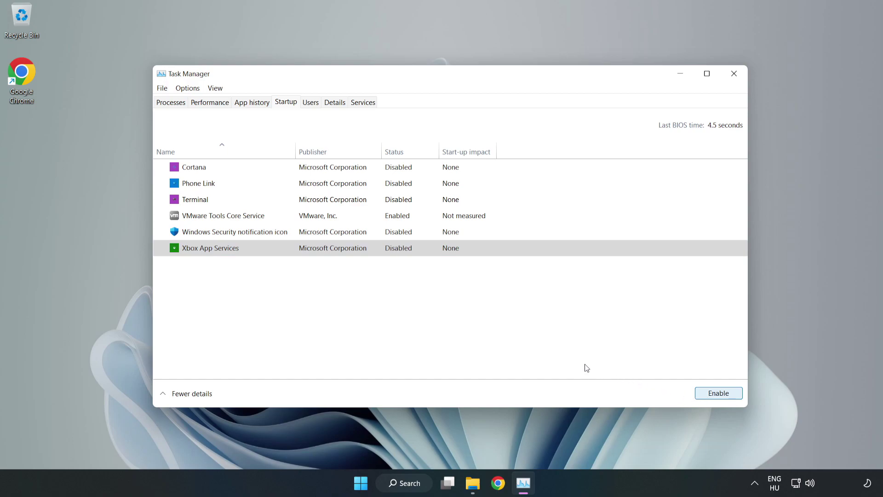
left_click(734, 78)
Find Windows Update by searching 'update', check for updates, confirm it's up to date, and close Settings
left_click(734, 78)
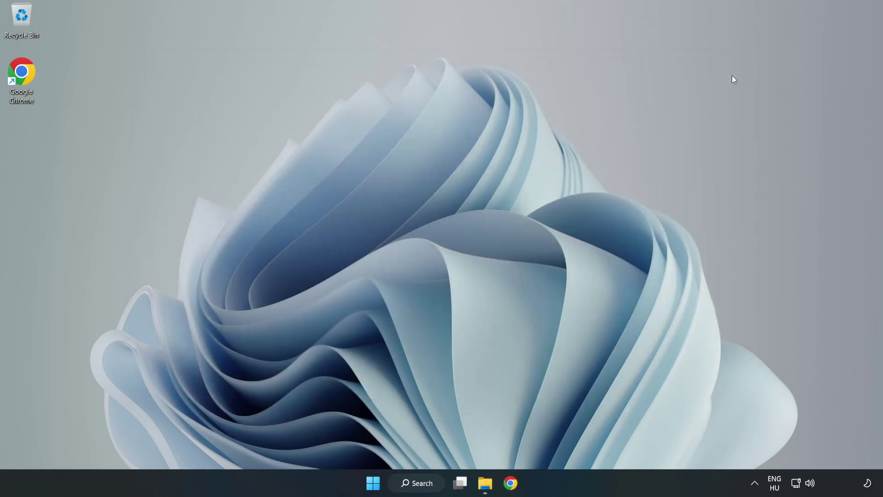
left_click(423, 486)
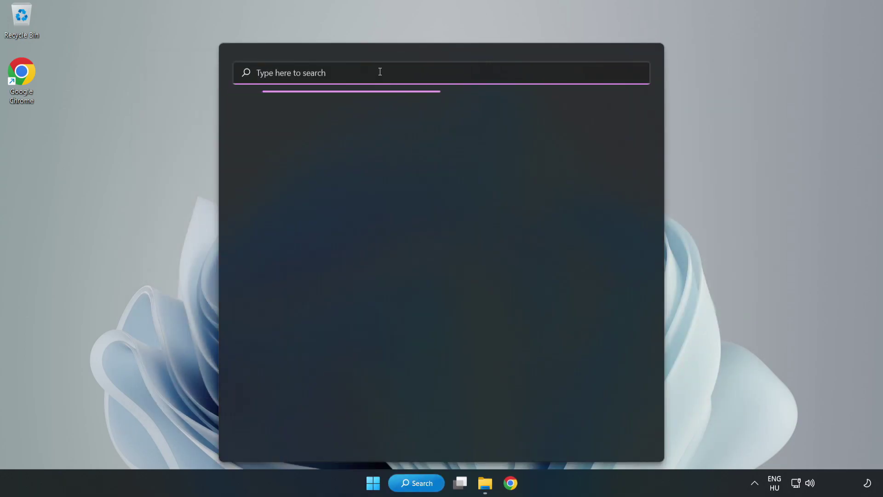
type("update")
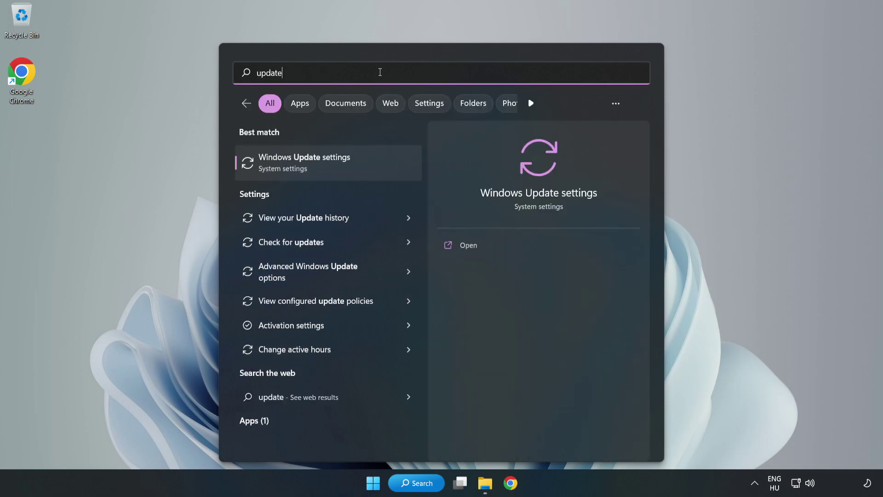
left_click(360, 175)
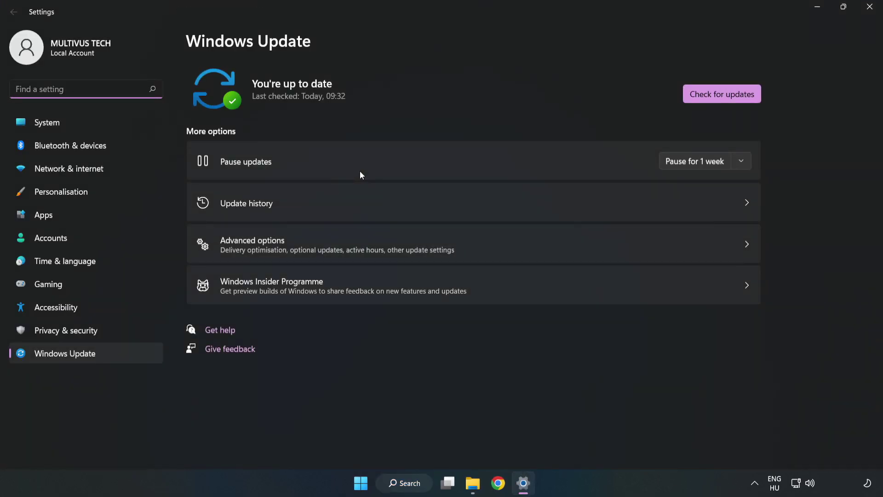
left_click(710, 98)
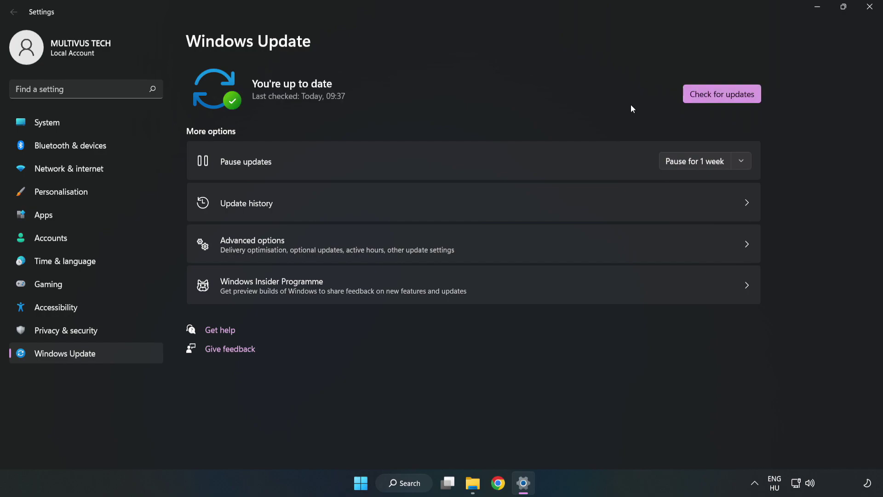
left_click(869, 8)
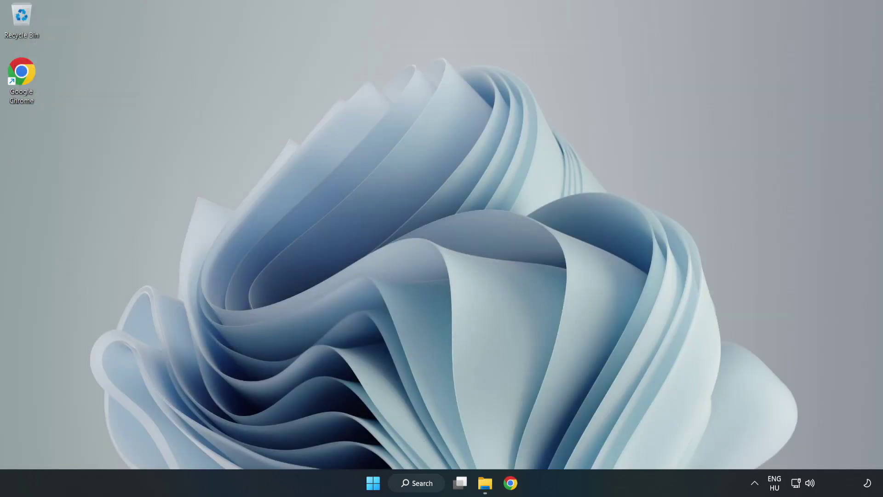
Launch Registry Editor by searching 'regedit'
left_click(432, 489)
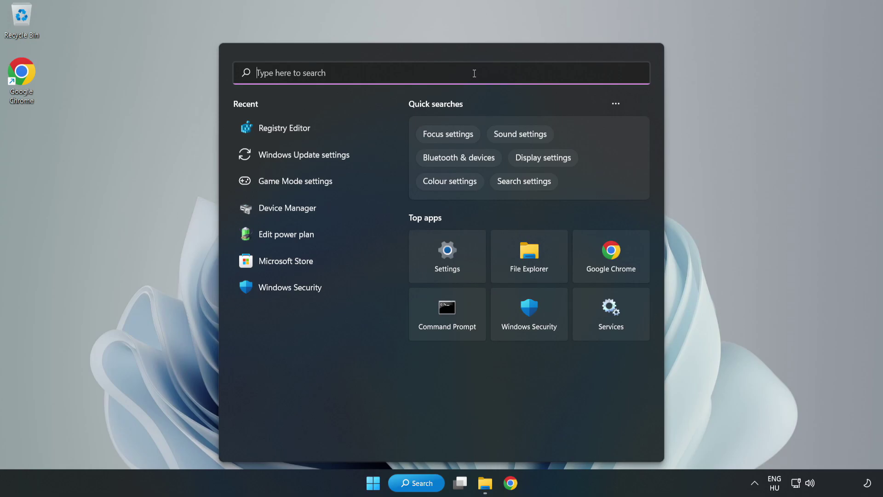
type("regedit")
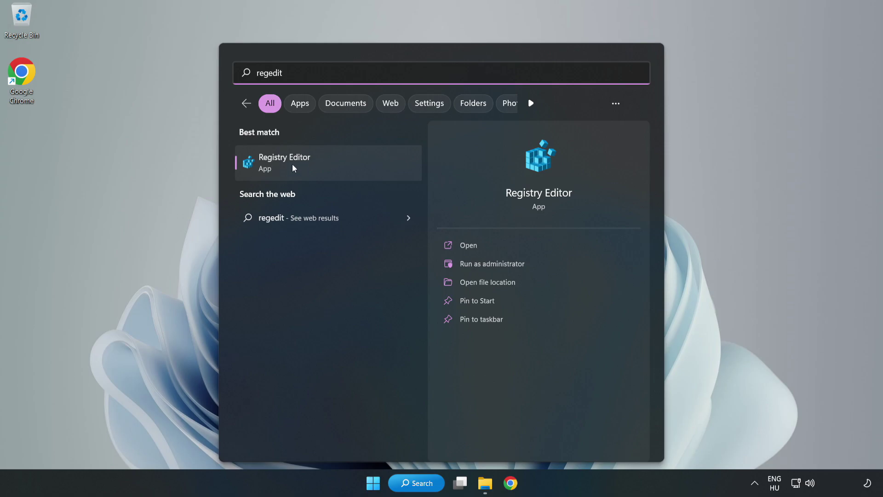
left_click(338, 164)
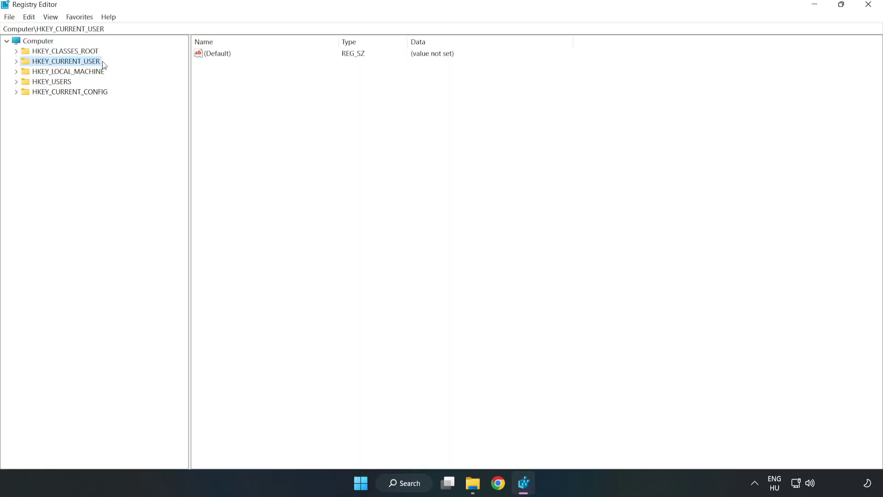
Navigate to HKEY_CURRENT_USER\System\GameConfigStore and select GameDVR_Enabled
left_click(17, 62)
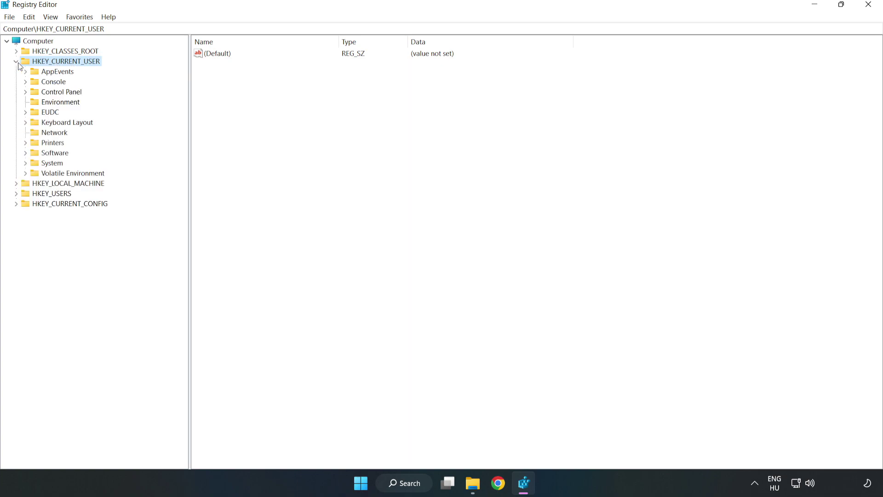
left_click(25, 164)
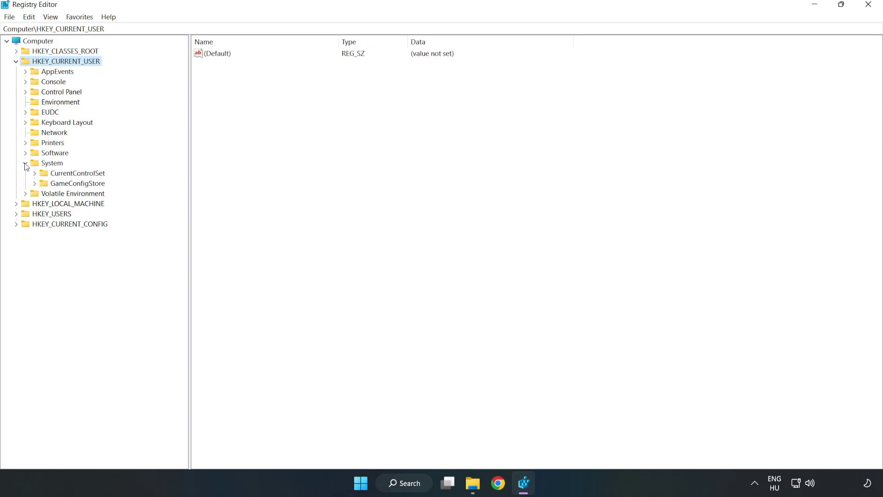
left_click(74, 185)
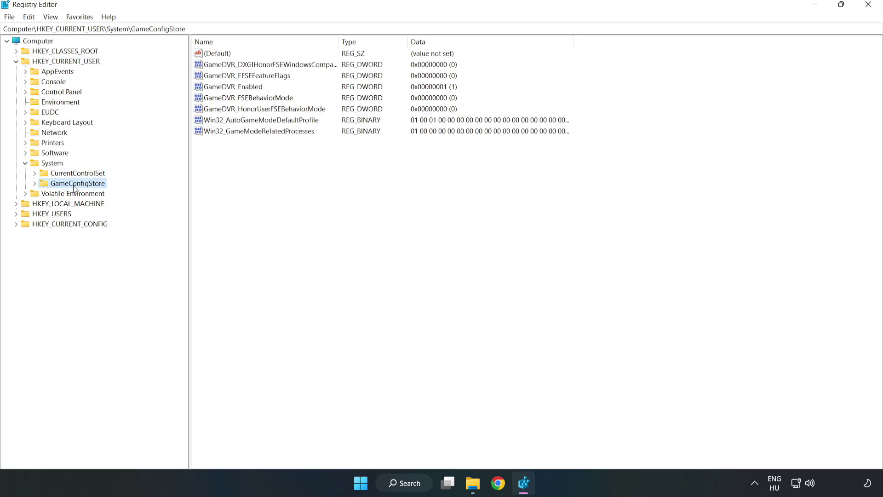
left_click(217, 88)
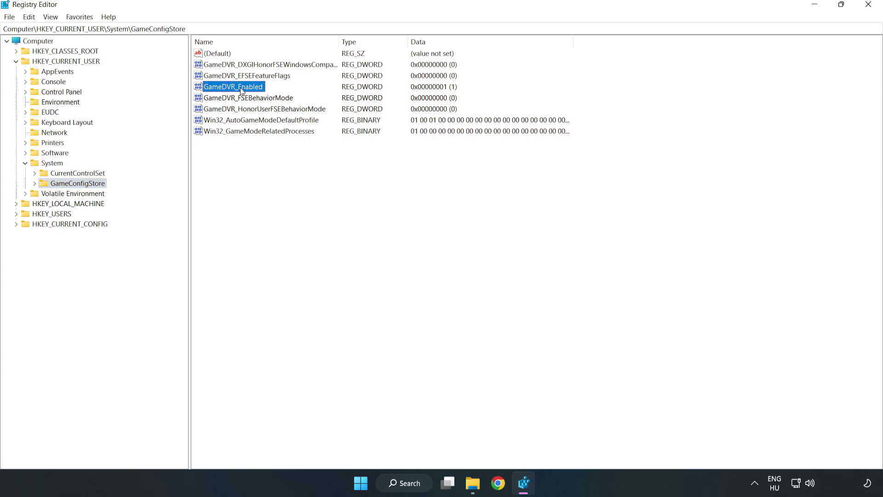
Change GameDVR_Enabled data from 1 to 0 and collapse HKEY_CURRENT_USER
right_click(242, 91)
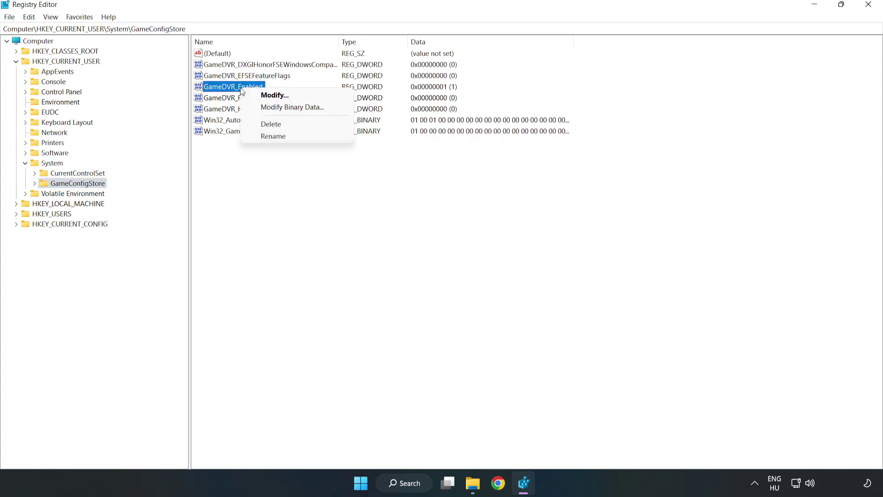
left_click(281, 96)
left_click_drag(311, 122, 493, 185)
left_click(371, 239)
left_click_drag(370, 240, 307, 230)
type("0")
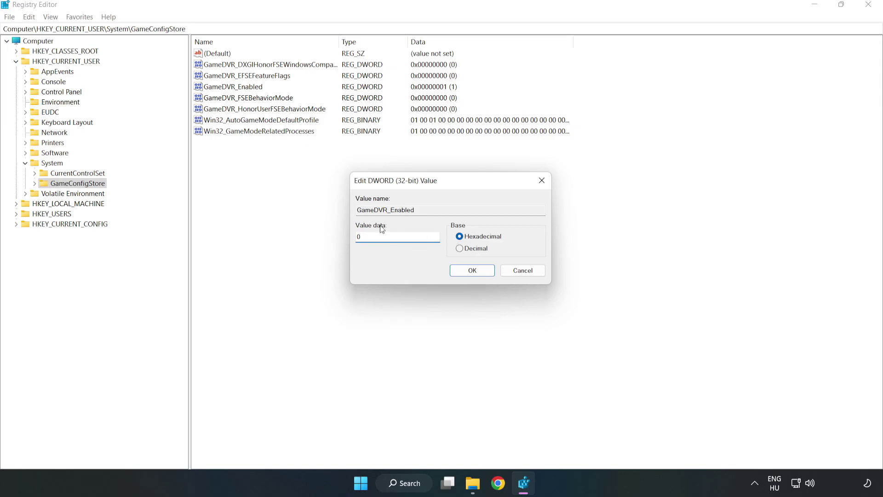
left_click(472, 271)
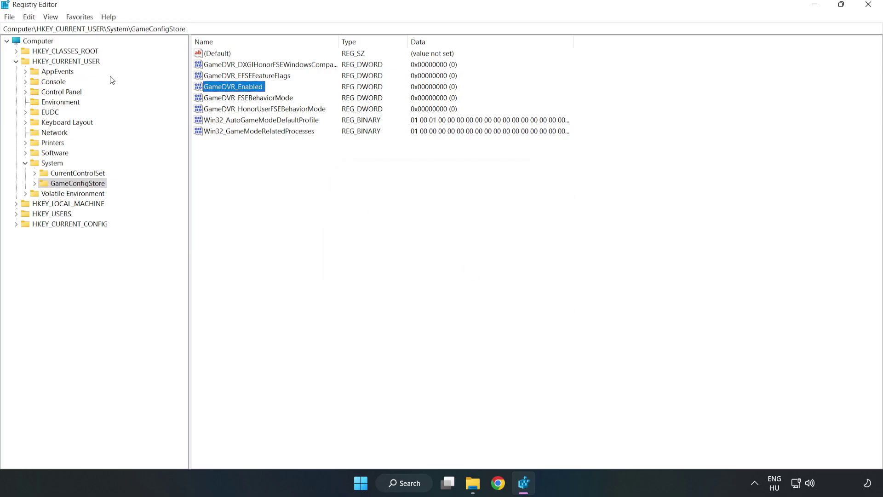
left_click(16, 61)
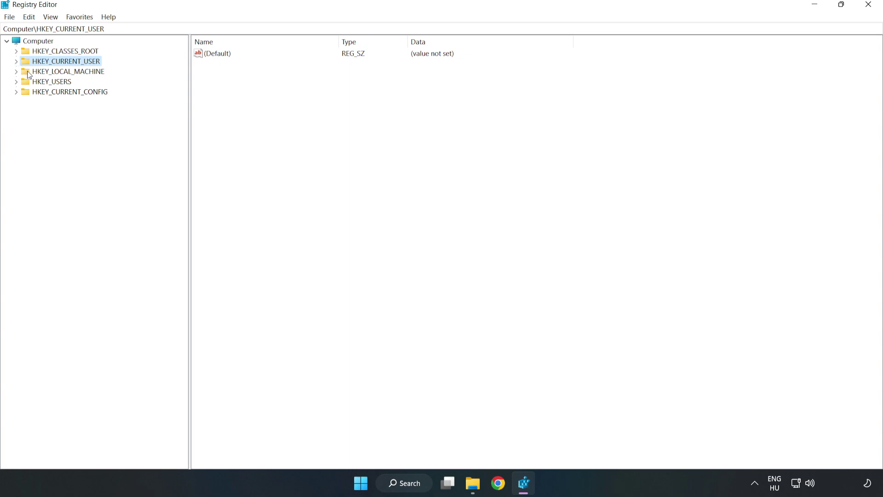
Navigate to HKLM\SOFTWARE\Microsoft\PolicyManager\default\ApplicationManagement\AllowGameDVR
double_click(21, 73)
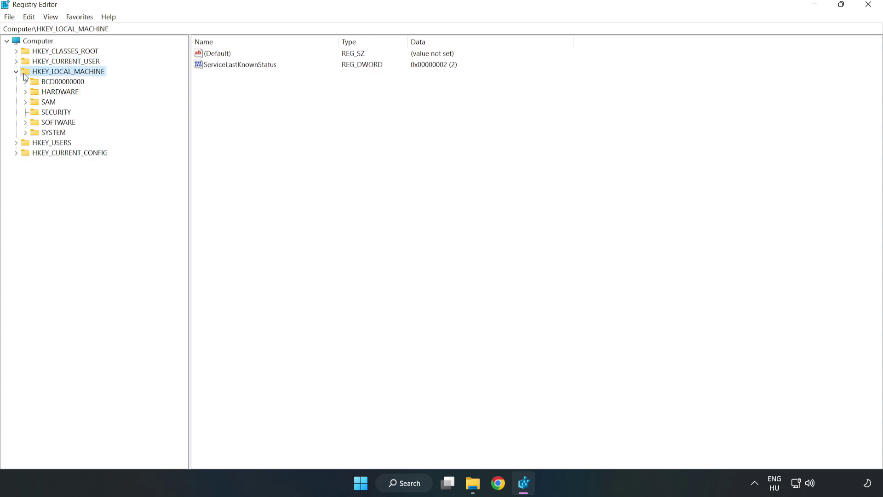
left_click(27, 122)
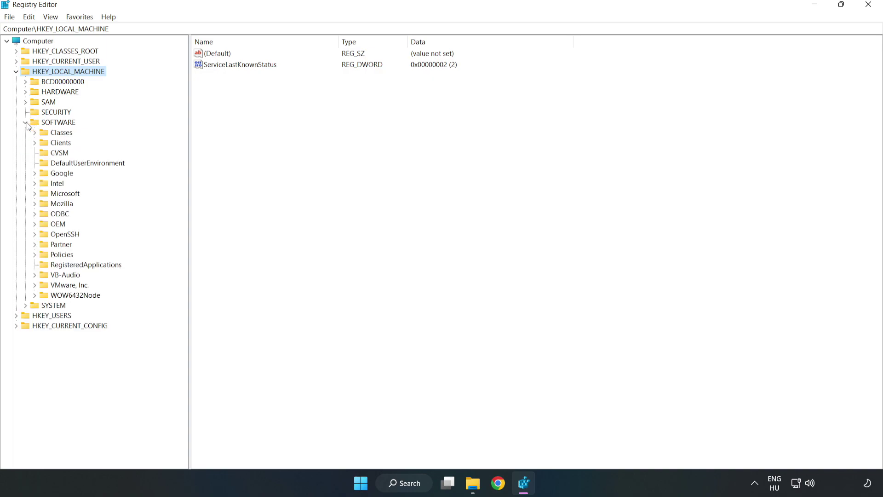
left_click(35, 195)
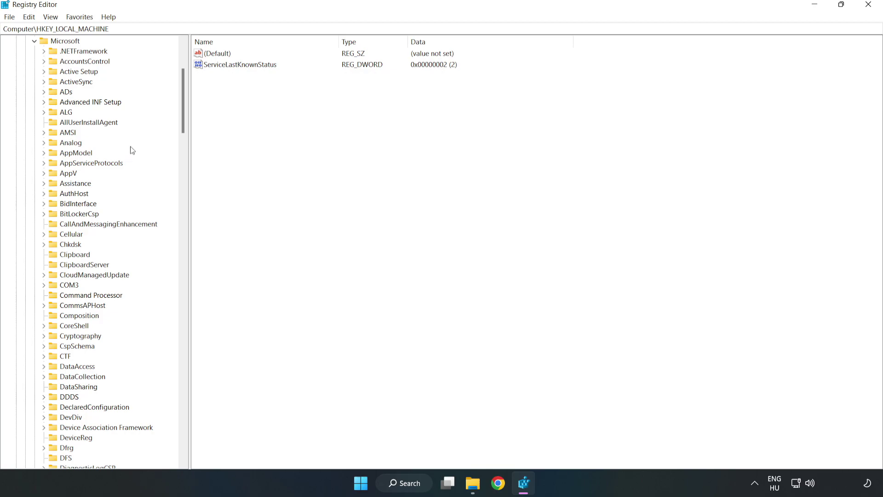
left_click_drag(181, 118, 201, 328)
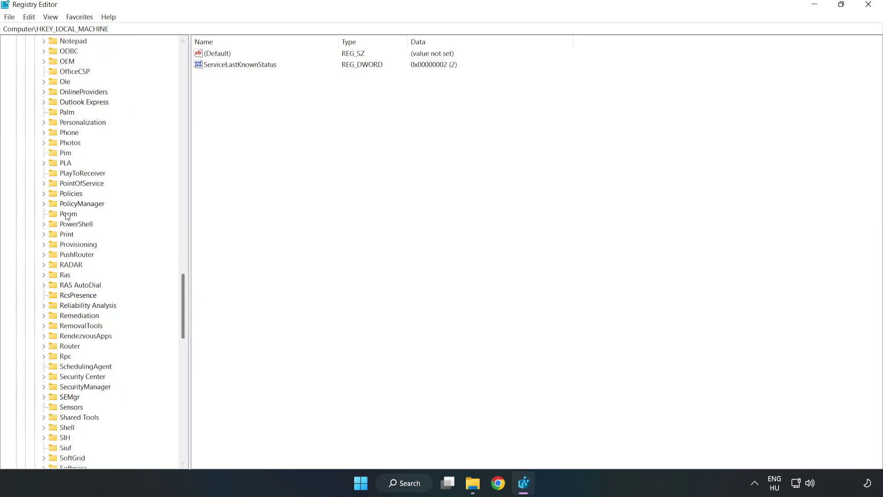
left_click(44, 204)
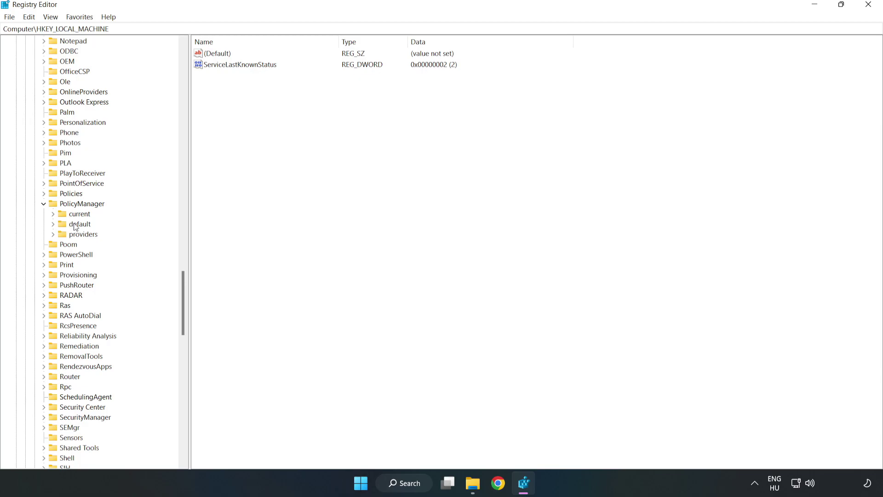
left_click(54, 226)
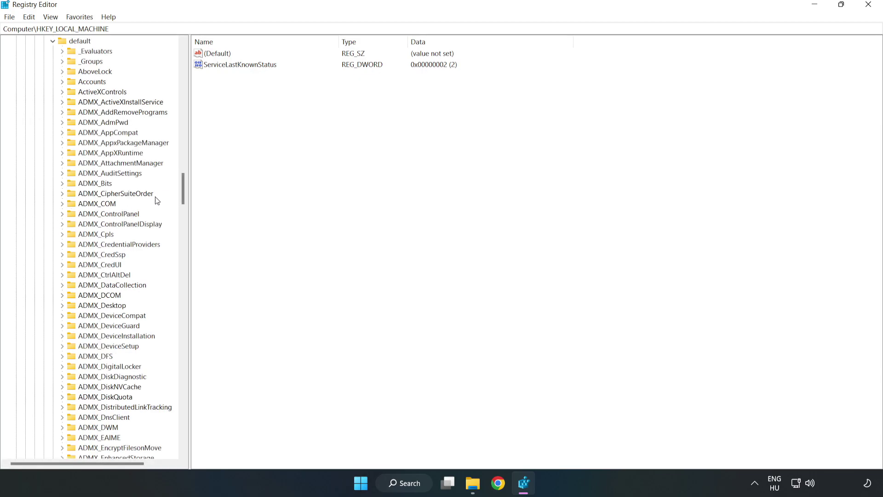
left_click_drag(183, 189, 179, 295)
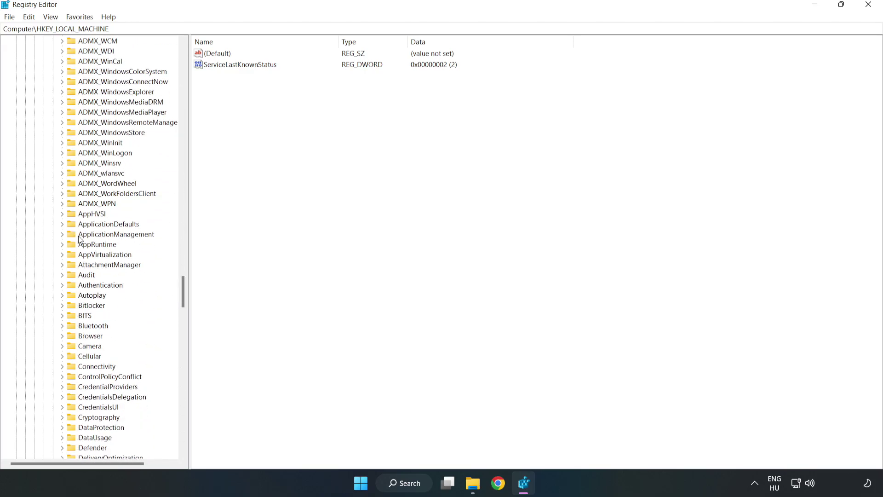
left_click(64, 234)
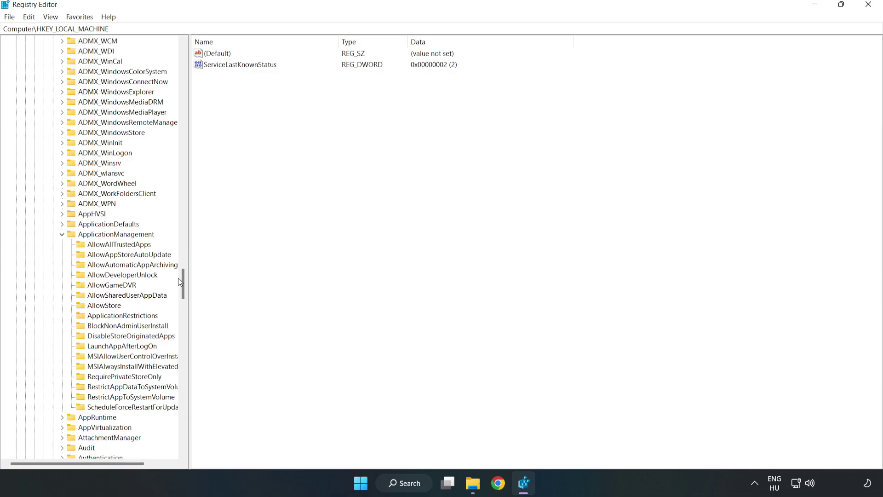
left_click(103, 286)
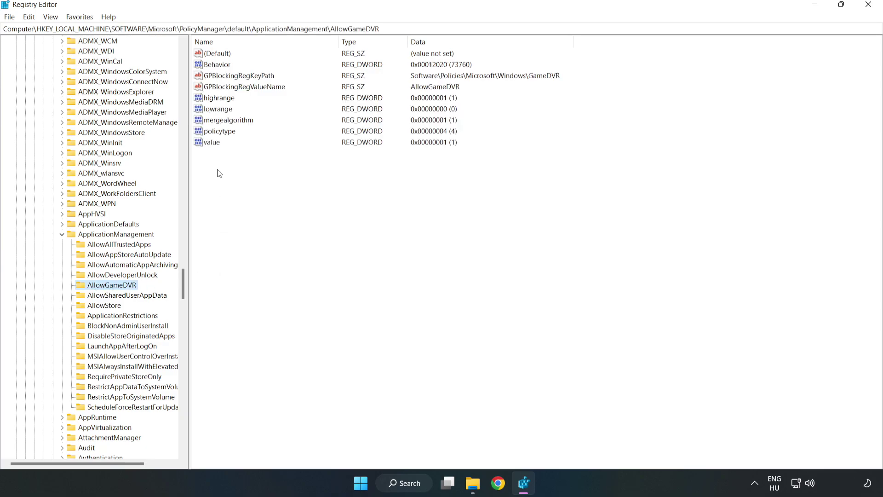
Change the AllowGameDVR value entry's data to 0
left_click(206, 143)
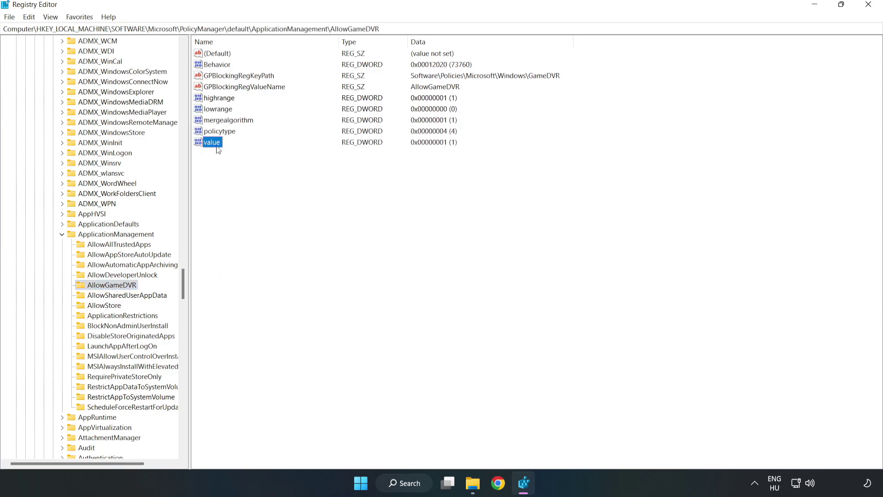
right_click(216, 147)
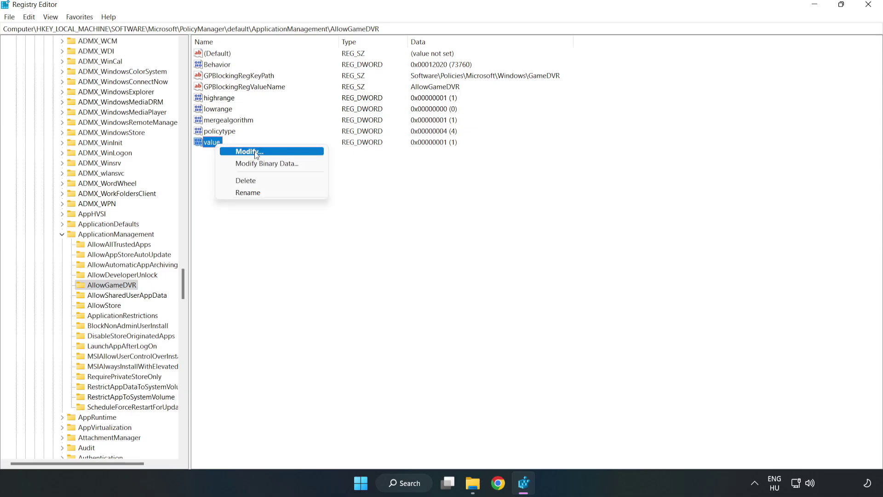
left_click(255, 152)
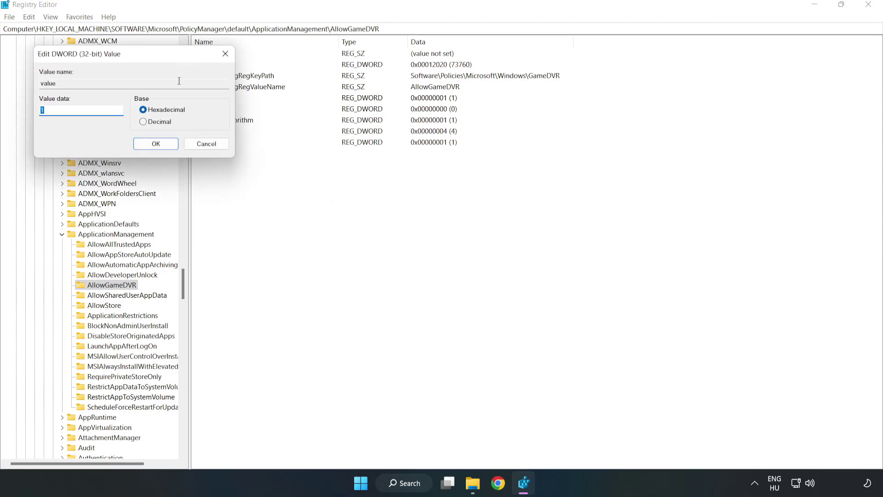
left_click_drag(170, 55, 450, 184)
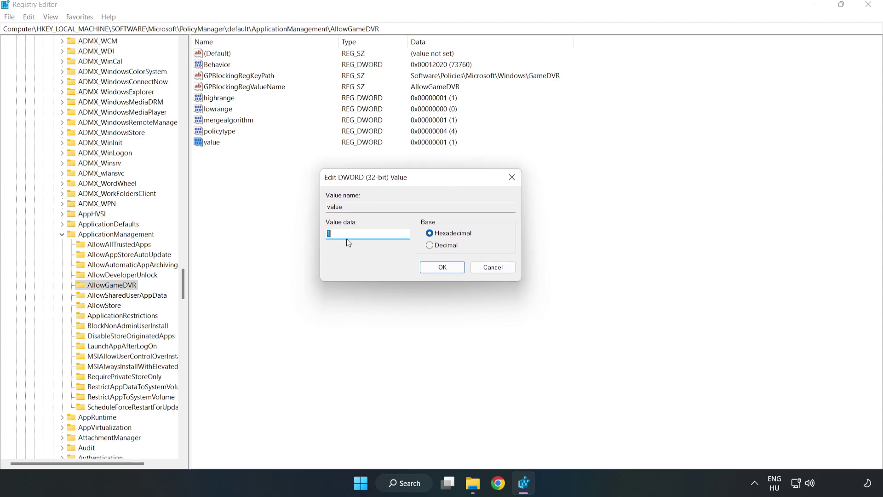
type("0")
left_click(443, 267)
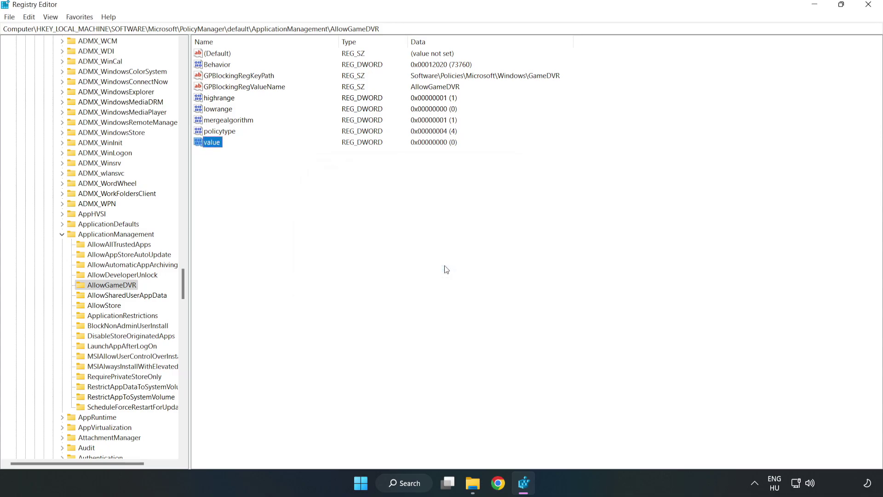
Close Registry Editor, download dxwebsetup.exe from the DirectX page in Chrome, and launch it
left_click(869, 6)
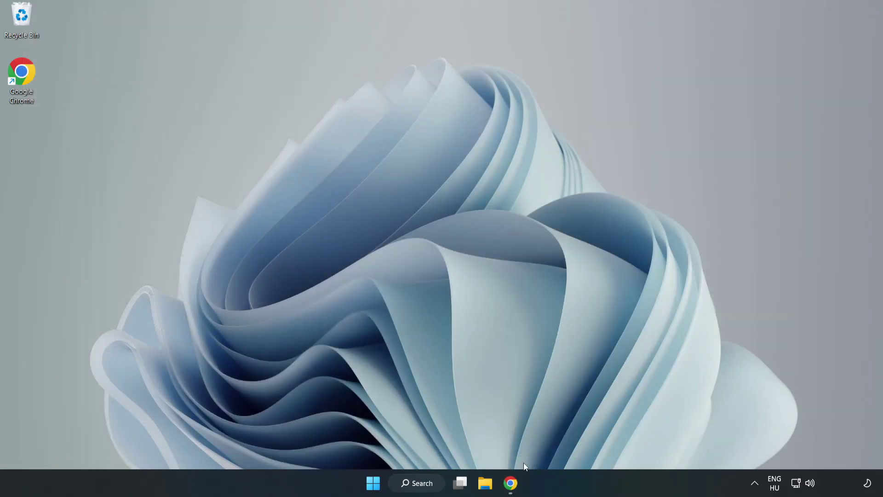
left_click(512, 490)
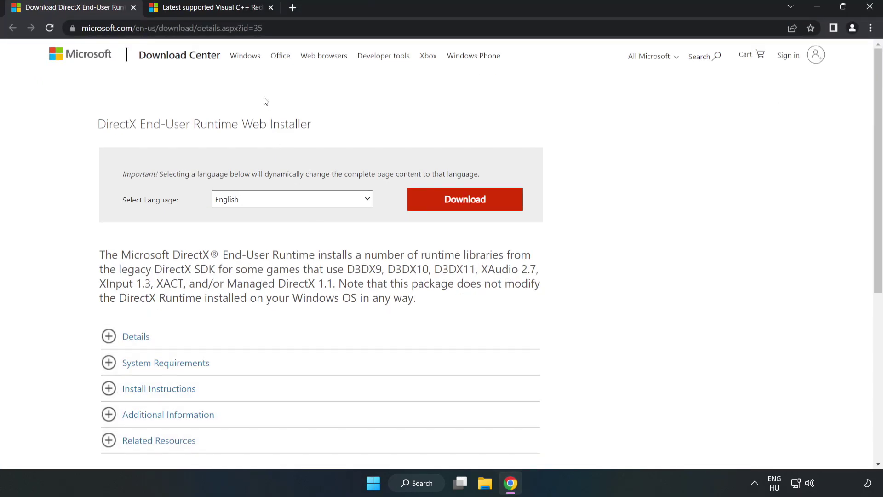
left_click(221, 28)
left_click_drag(221, 28, 291, 26)
left_click(357, 105)
left_click(471, 210)
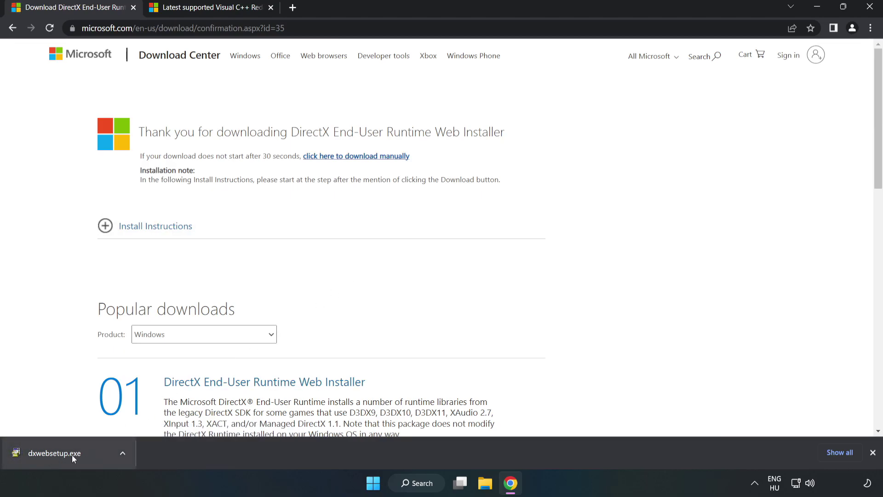
left_click(90, 456)
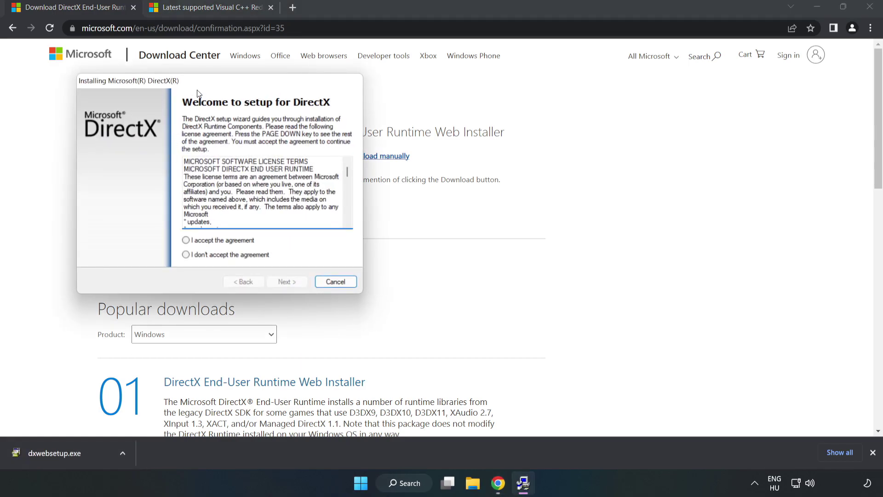
Accept the DirectX licence, uncheck 'Install the Bing Bar', install, and finish the wizard
left_click_drag(201, 85, 421, 128)
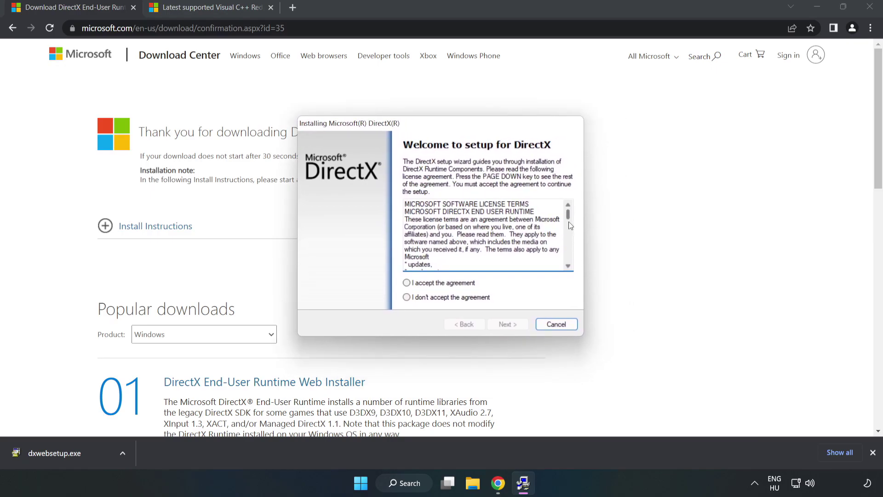
scroll(569, 220, "down", 15)
left_click(407, 282)
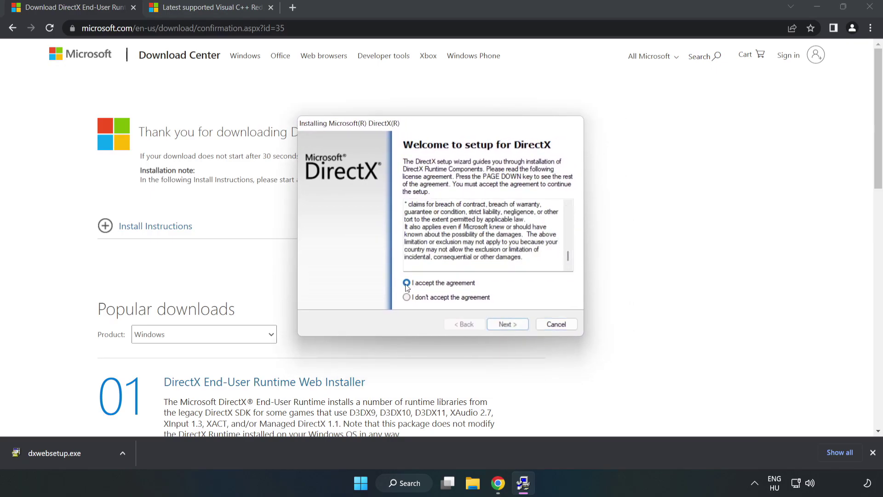
left_click(512, 325)
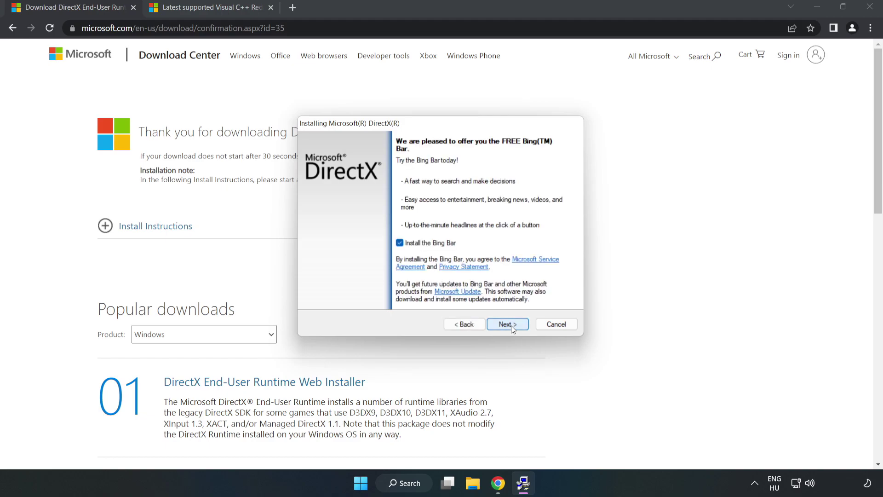
left_click(400, 243)
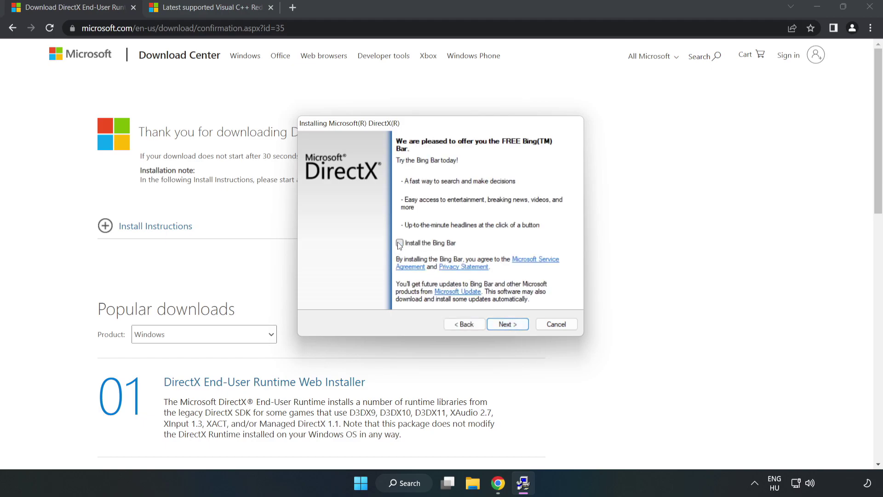
left_click(508, 325)
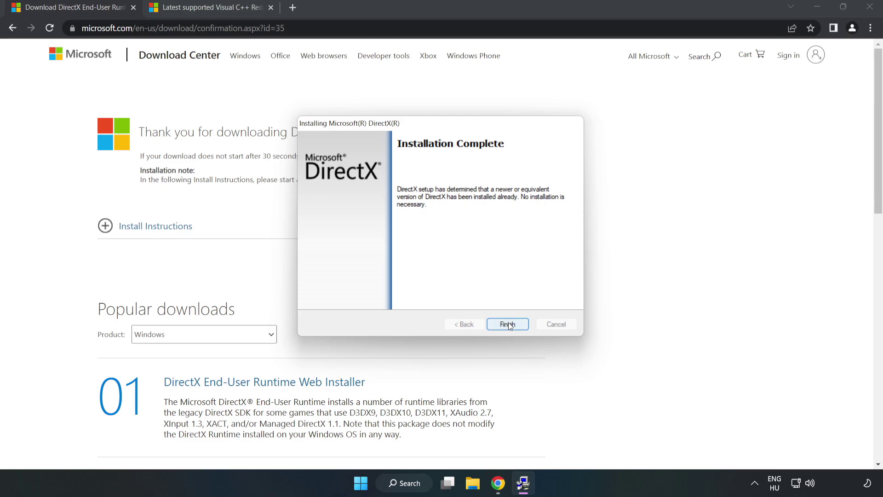
left_click(508, 324)
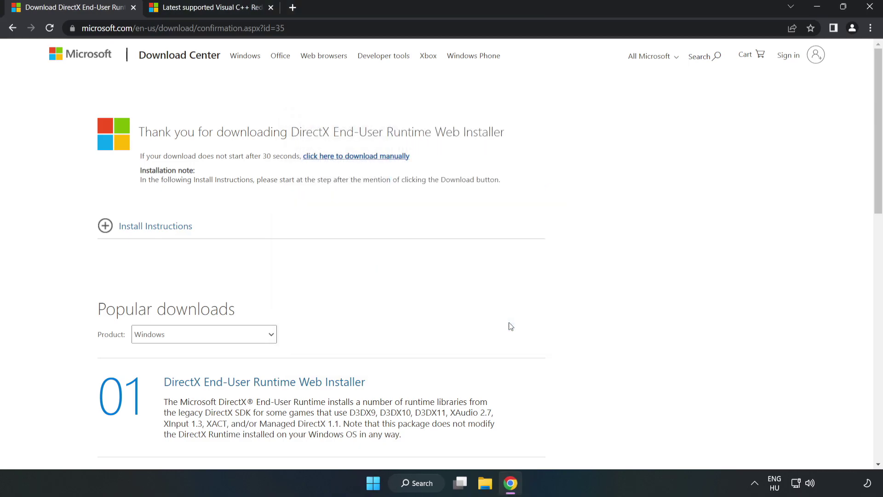
Close the DirectX tab and download the ARM64 and x86 VC_redist installers, allowing multiple downloads
left_click(133, 8)
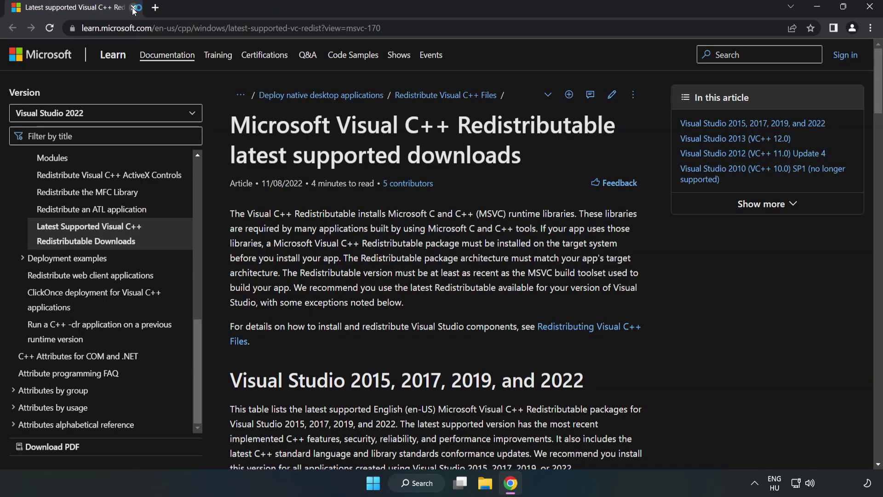
left_click(201, 23)
key("End")
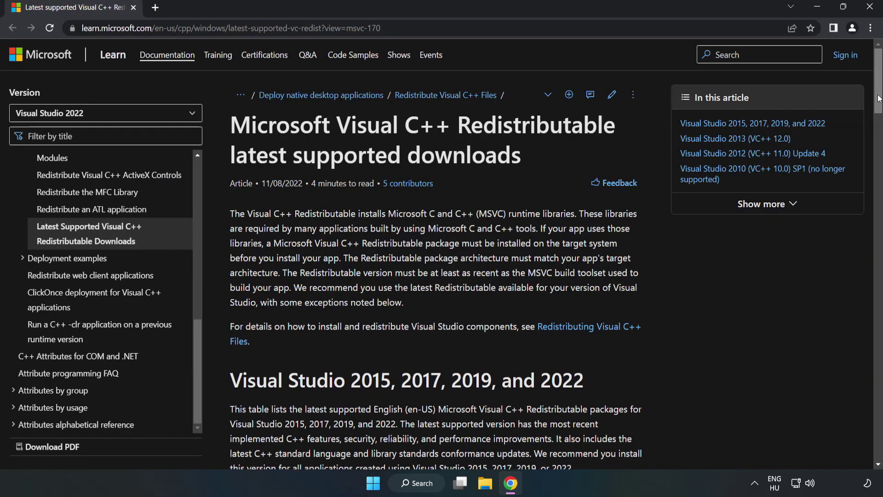
left_click_drag(878, 104, 879, 146)
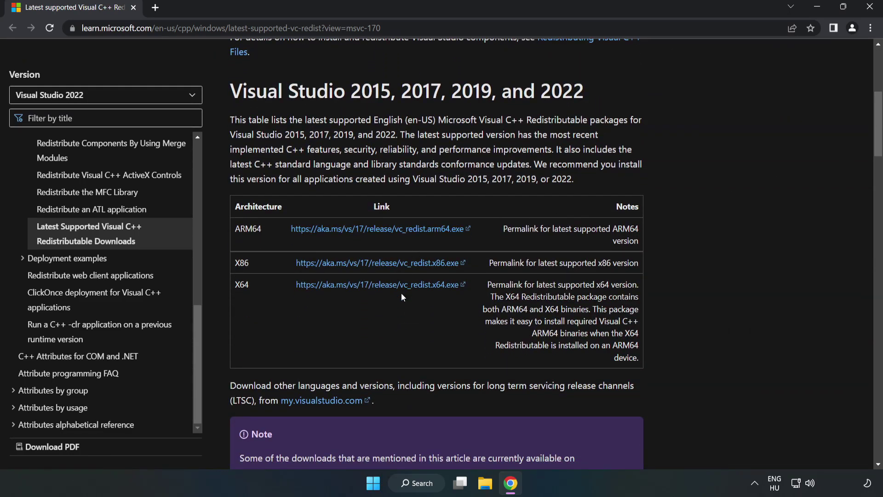
left_click(378, 229)
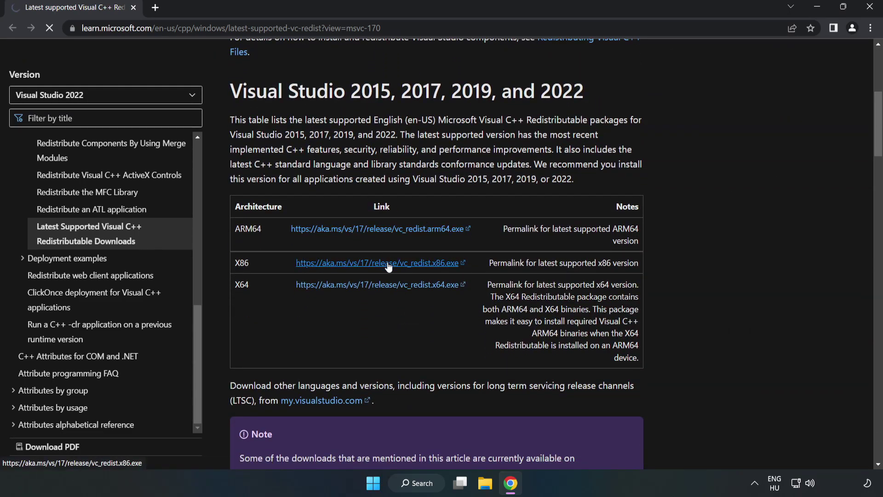
left_click(389, 267)
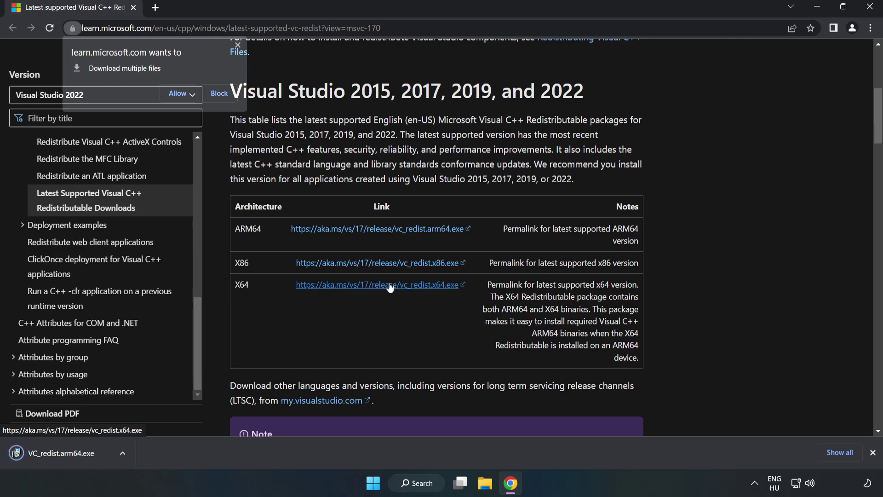
left_click(178, 93)
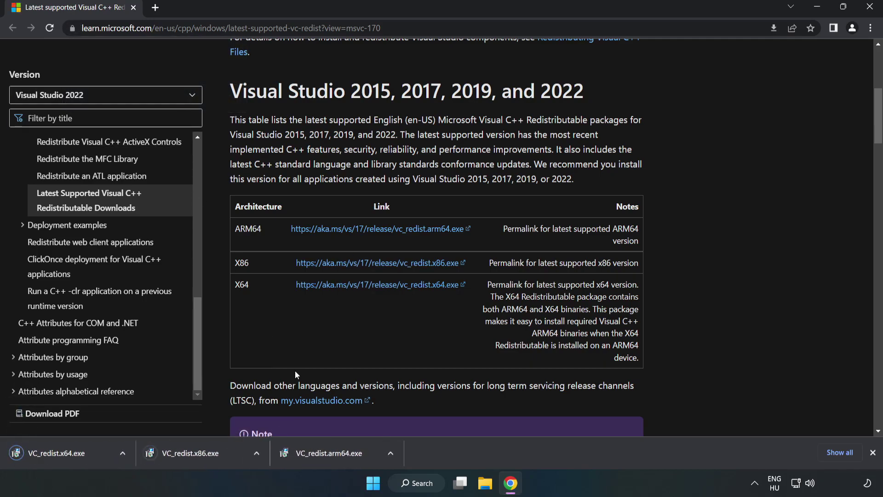
Try installing VC_redist.arm64.exe and dismiss it after it fails as unsupported
left_click(338, 457)
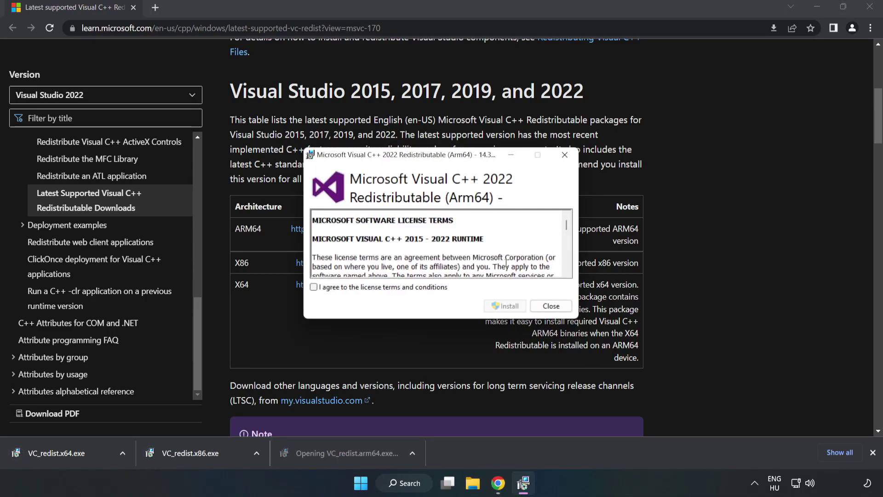
left_click_drag(565, 227, 566, 270)
left_click(386, 288)
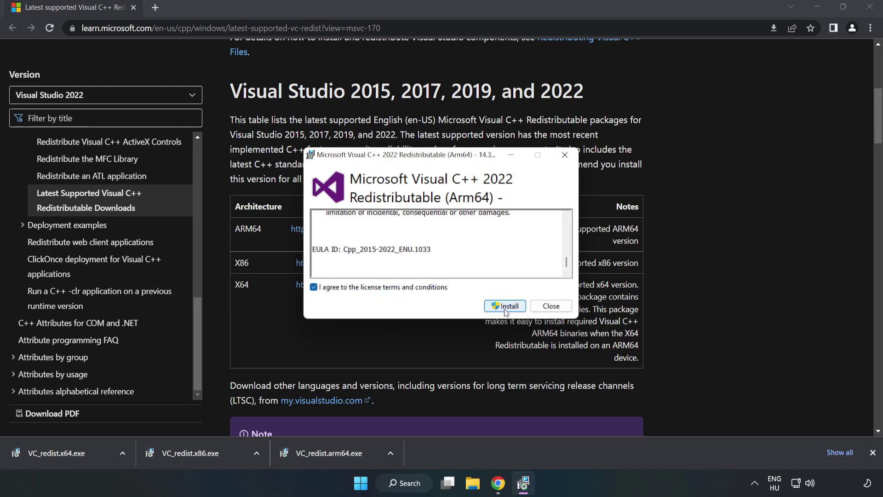
left_click(507, 311)
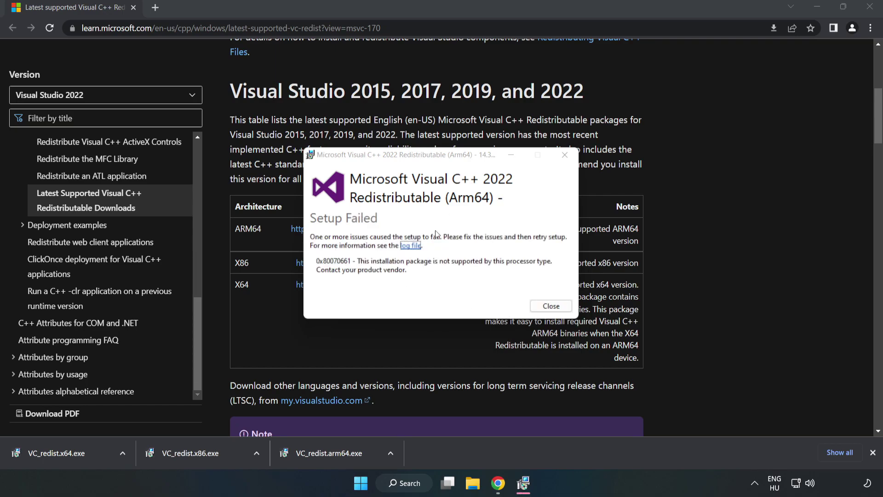
left_click(551, 306)
Install the x86 and x64 Visual C++ 2015-2022 redistributables, closing each successful setup
left_click(210, 454)
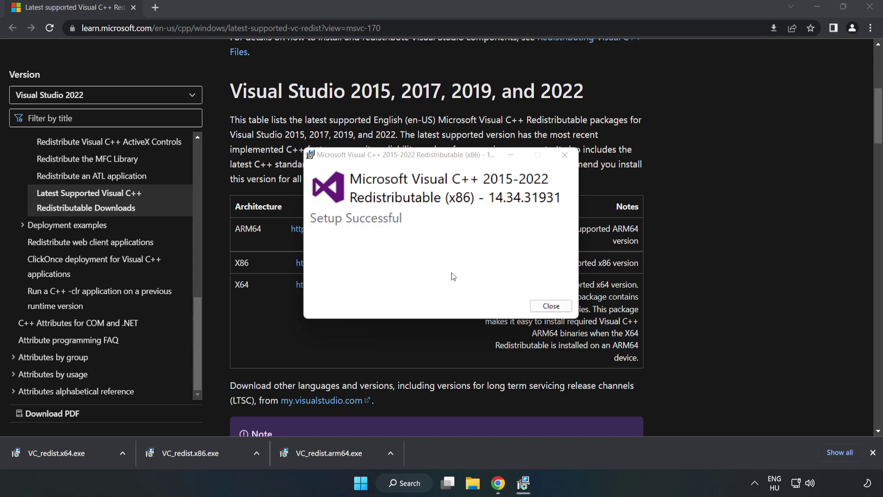
left_click(551, 306)
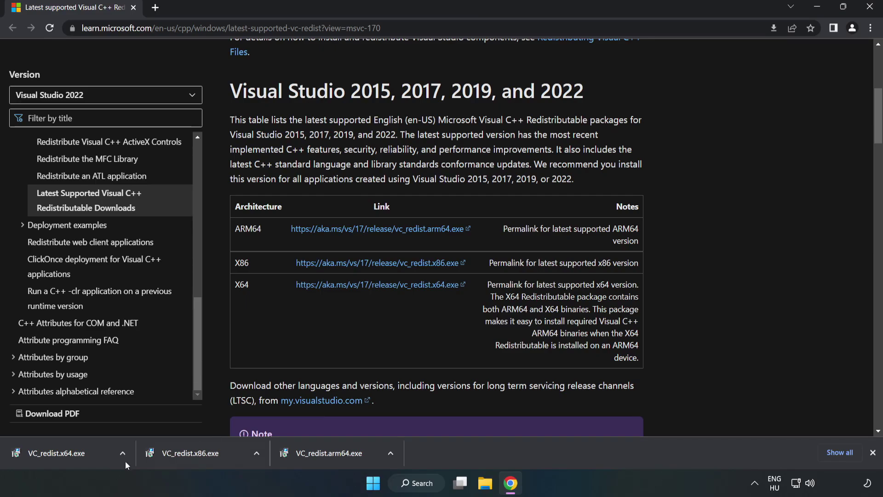
left_click(48, 451)
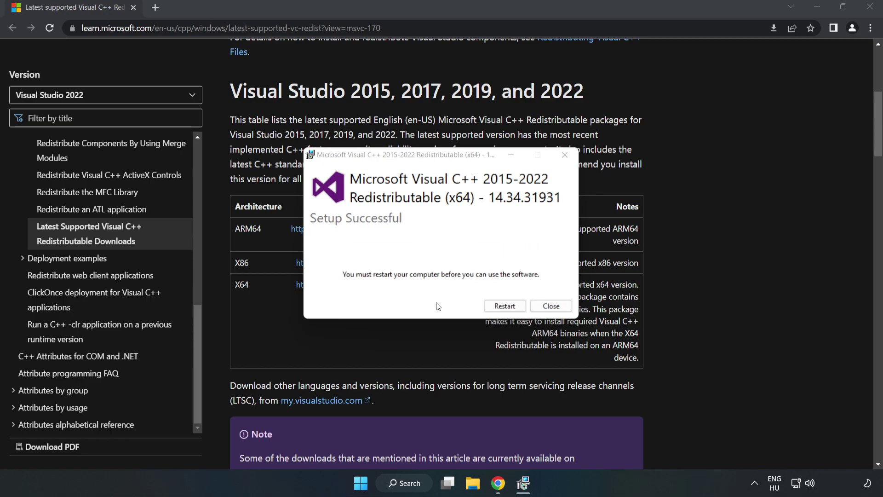
left_click(552, 307)
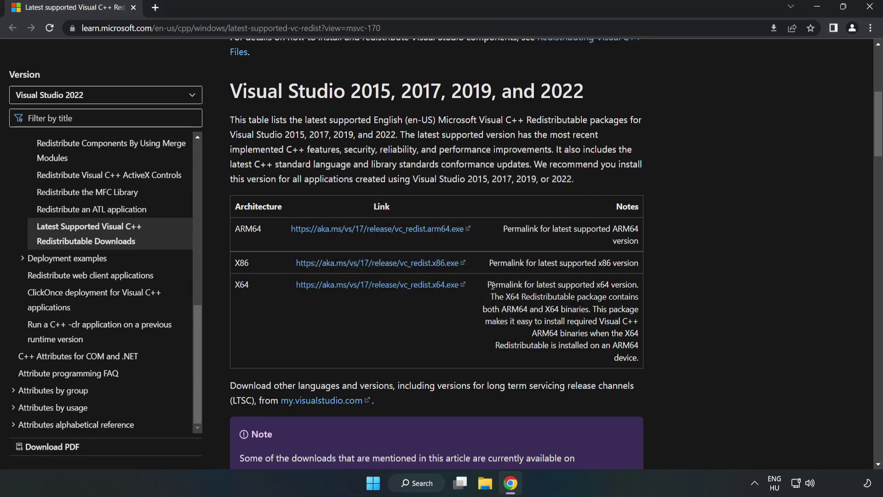
Close Chrome and bring up the Start menu's power options for Restart
left_click(871, 10)
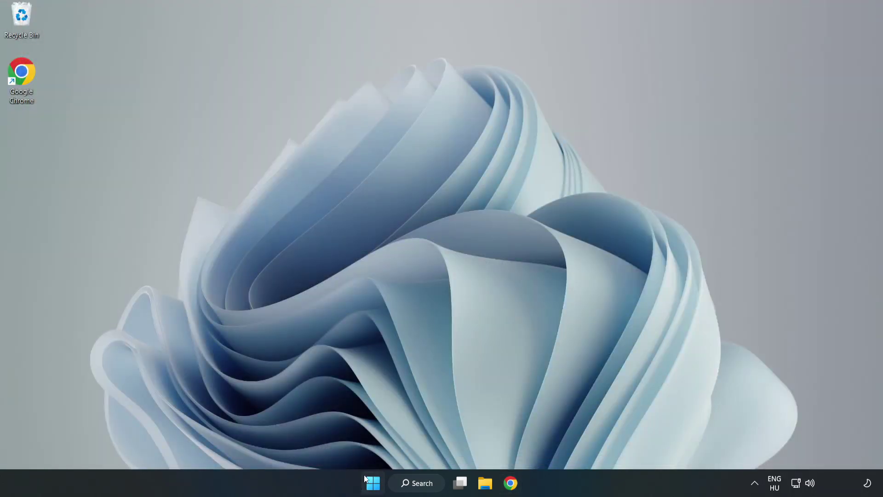
left_click(373, 484)
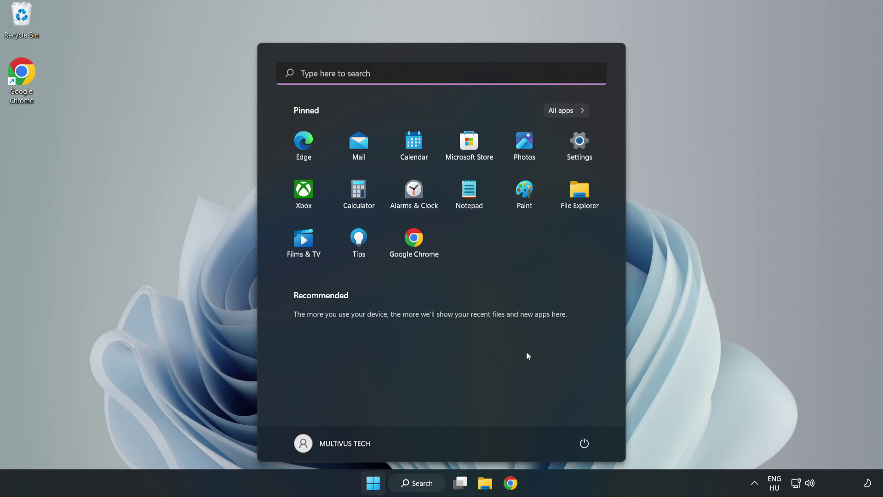
left_click(584, 444)
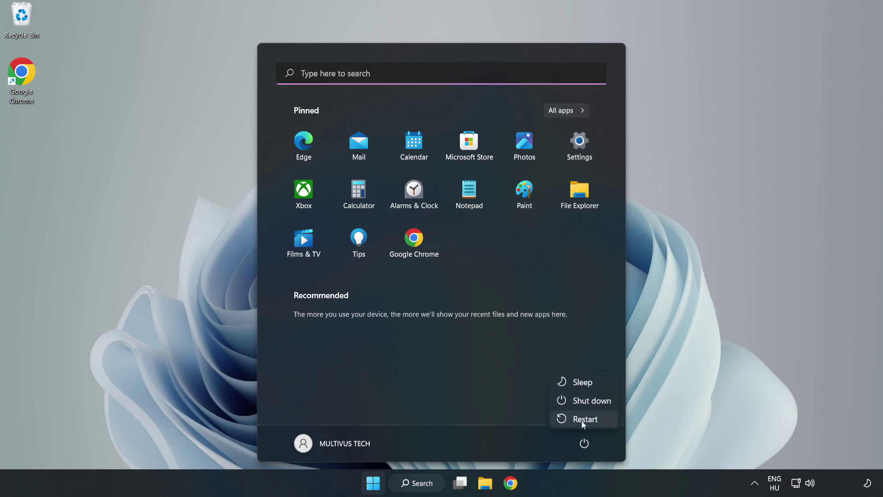